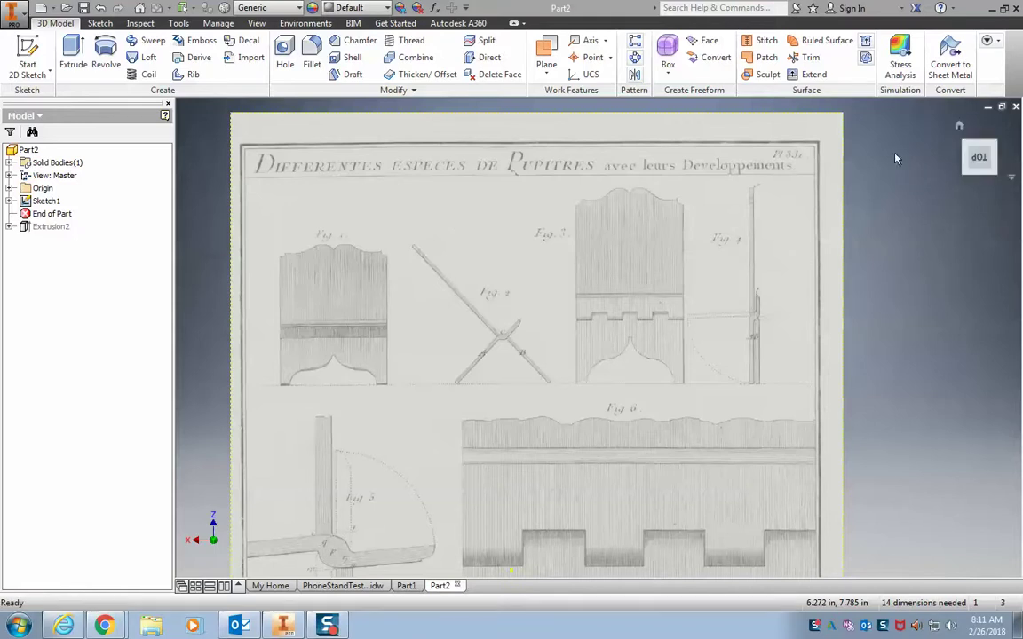
Examine the desk figures across the engraved reference plate
mouse_move(979, 167)
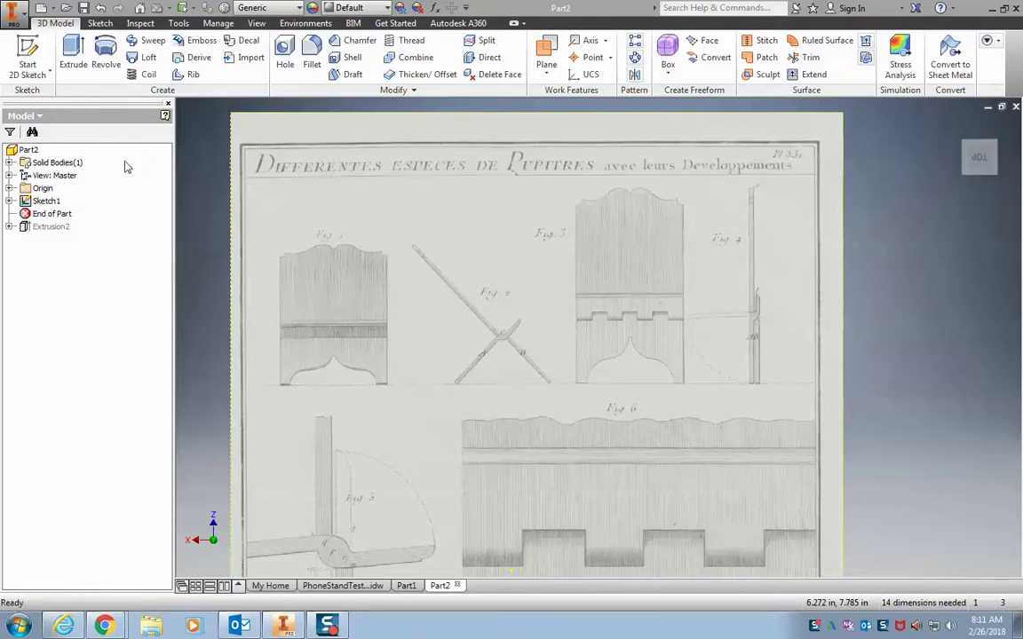
middle_drag(524, 497, 507, 427)
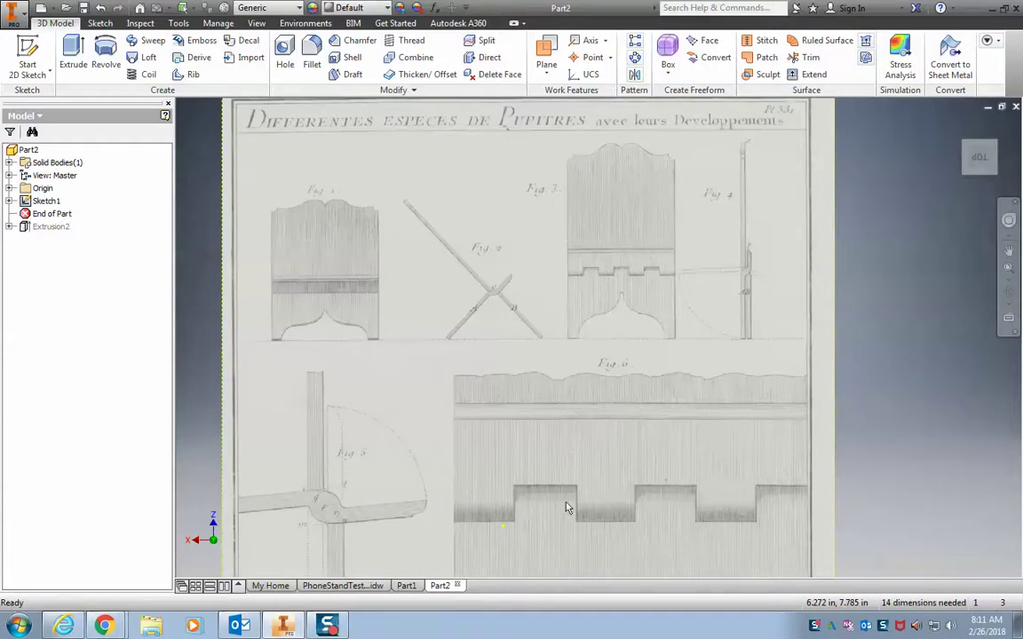
middle_drag(565, 519, 562, 299)
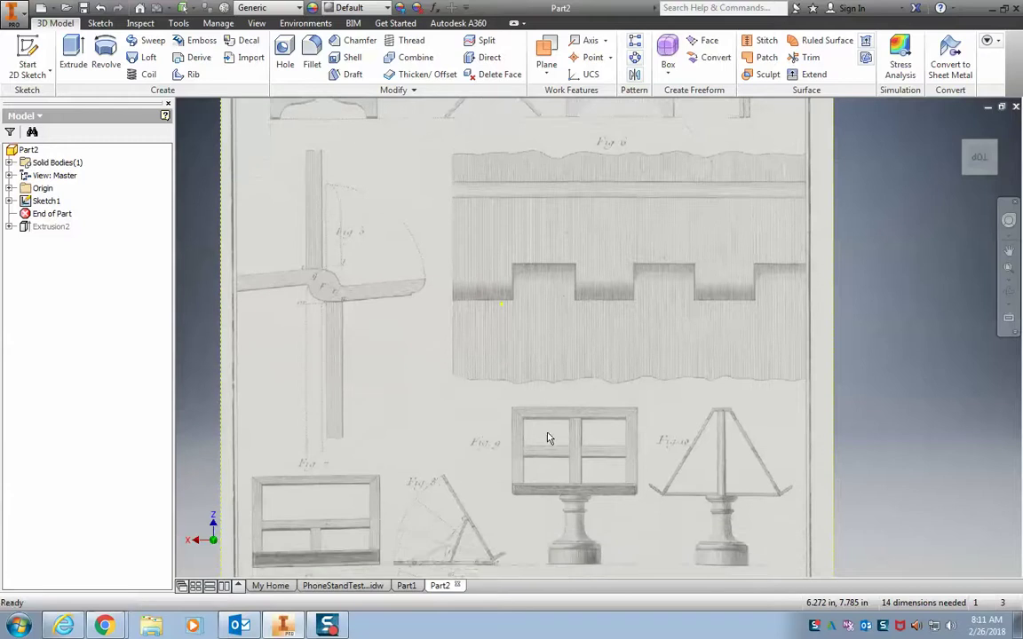
mouse_move(547, 434)
middle_down()
mouse_move(560, 230)
mouse_move(561, 507)
middle_up()
mouse_move(561, 246)
middle_down()
mouse_move(536, 413)
mouse_move(546, 422)
mouse_move(555, 410)
middle_up()
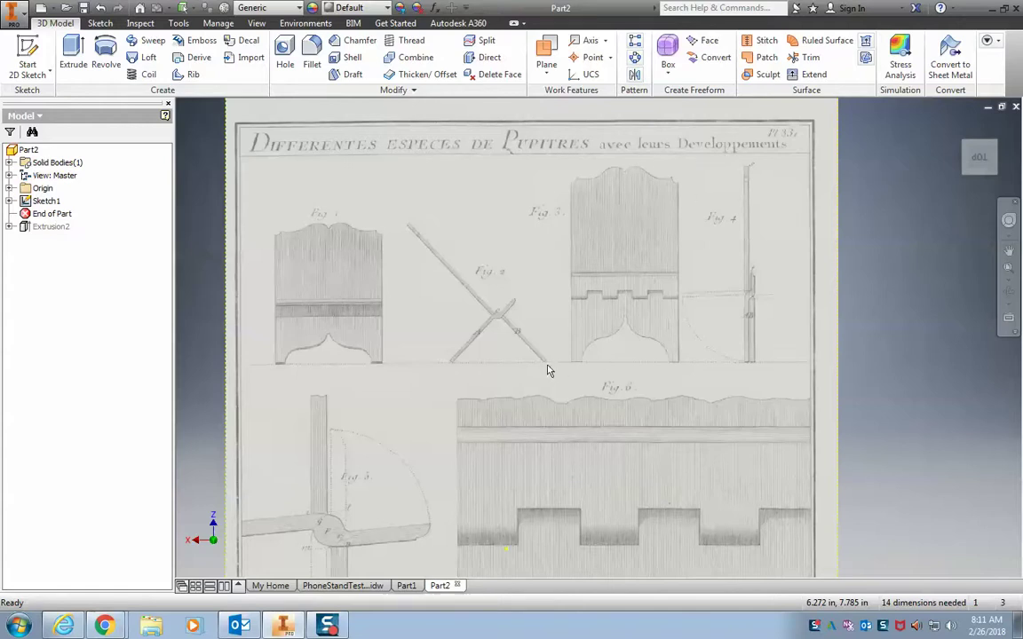
mouse_move(548, 371)
middle_down()
mouse_move(520, 355)
mouse_move(532, 353)
mouse_move(528, 364)
middle_up()
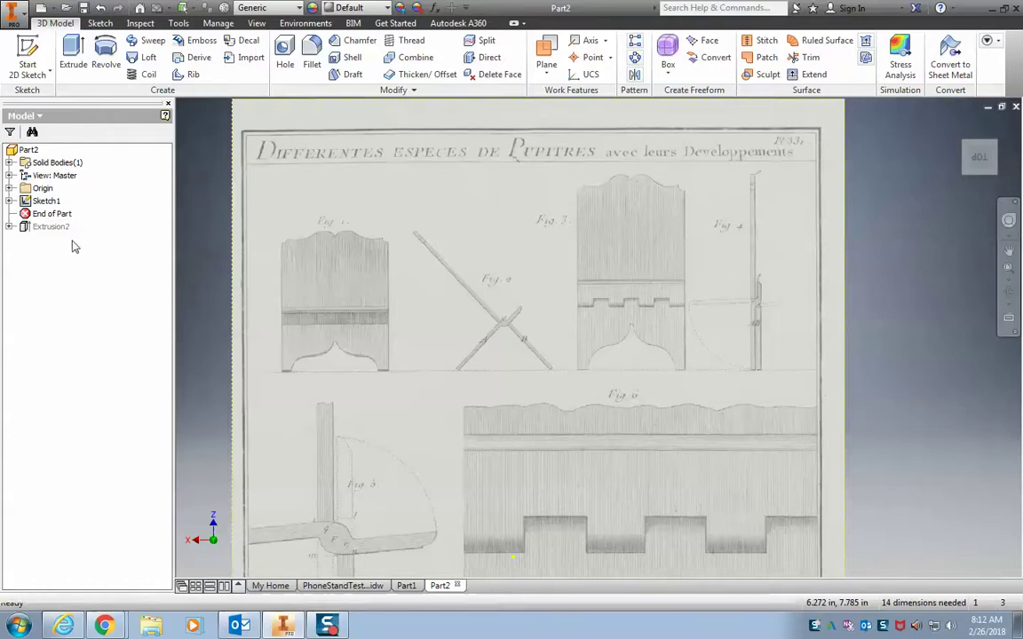
Restore Extrusion2 by moving the End of Part marker below it, and inspect the solid at an angle before returning to the top view
drag(52, 214, 53, 233)
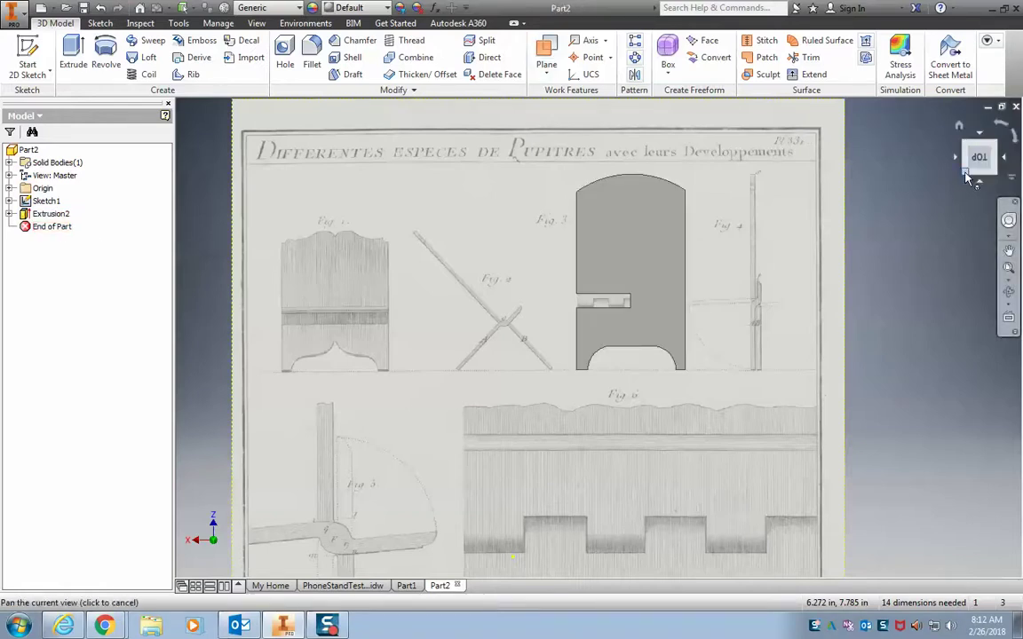
click(1009, 291)
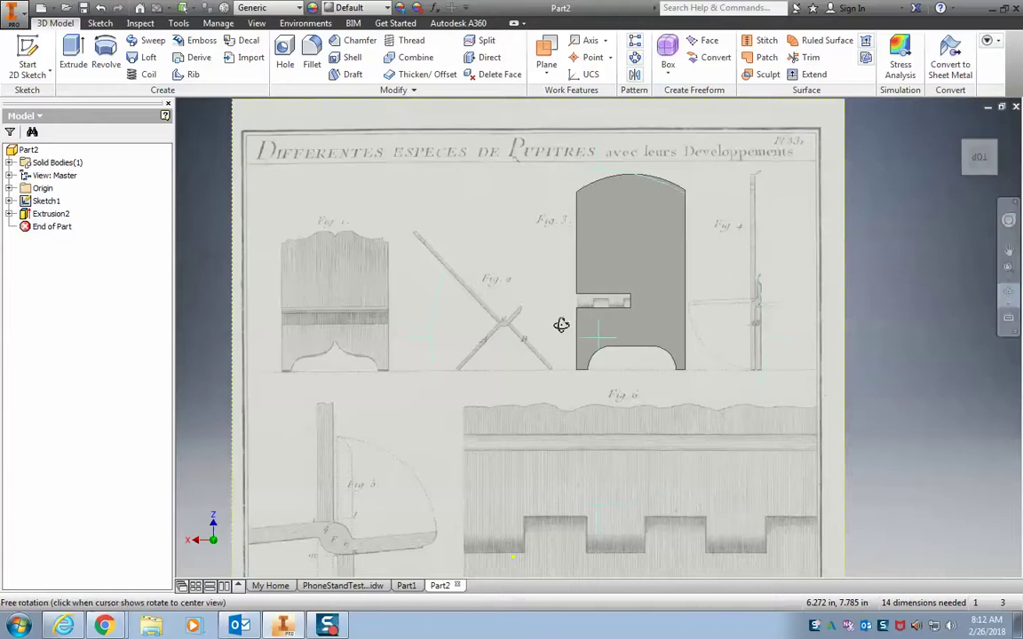
drag(646, 337, 756, 264)
click(979, 157)
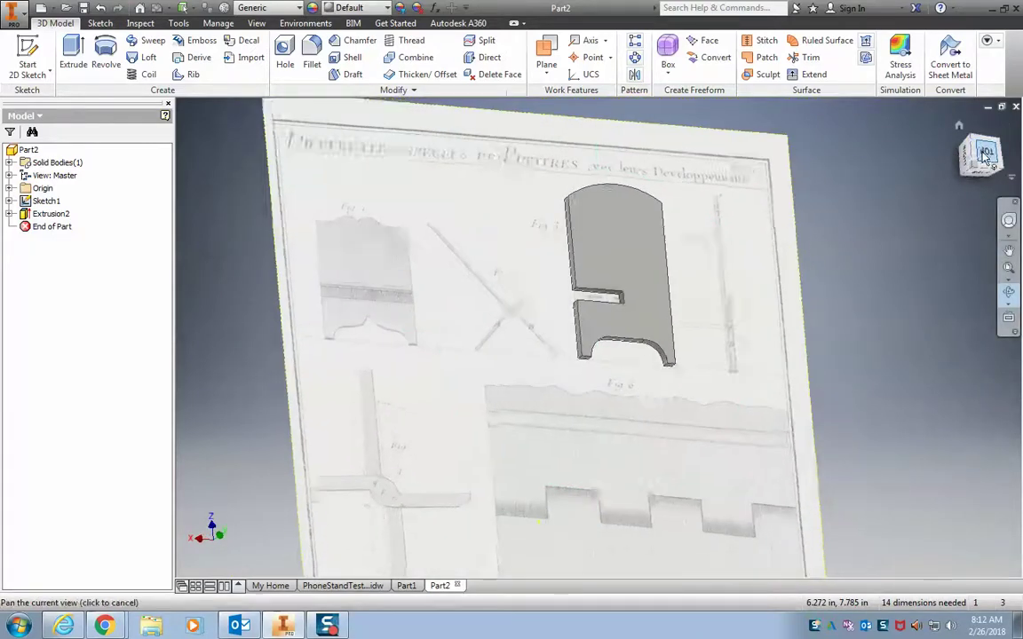
scroll(618, 190, down, 8)
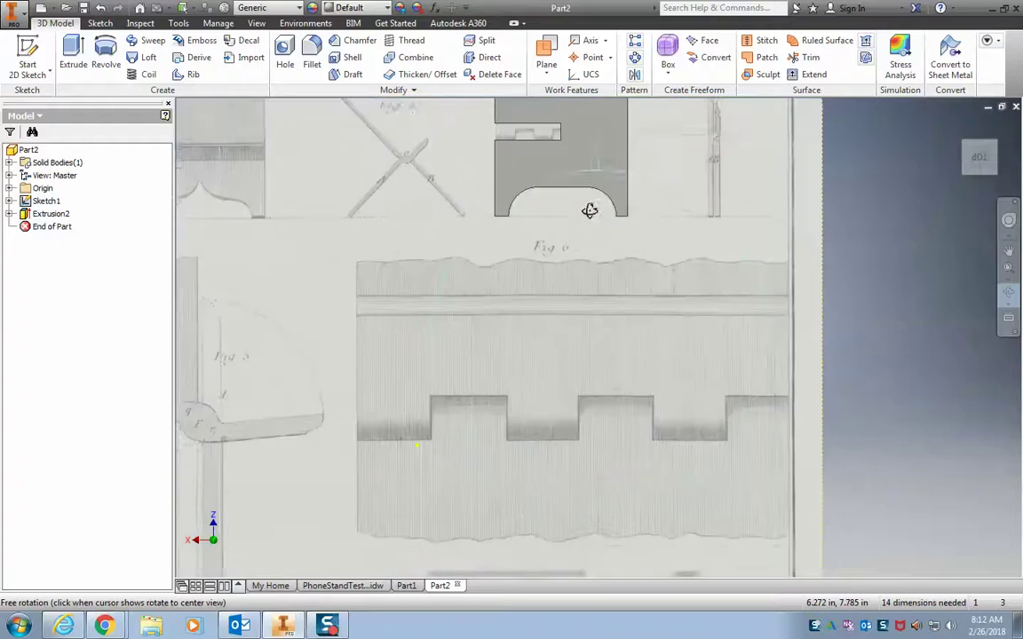
scroll(563, 306, down, 3)
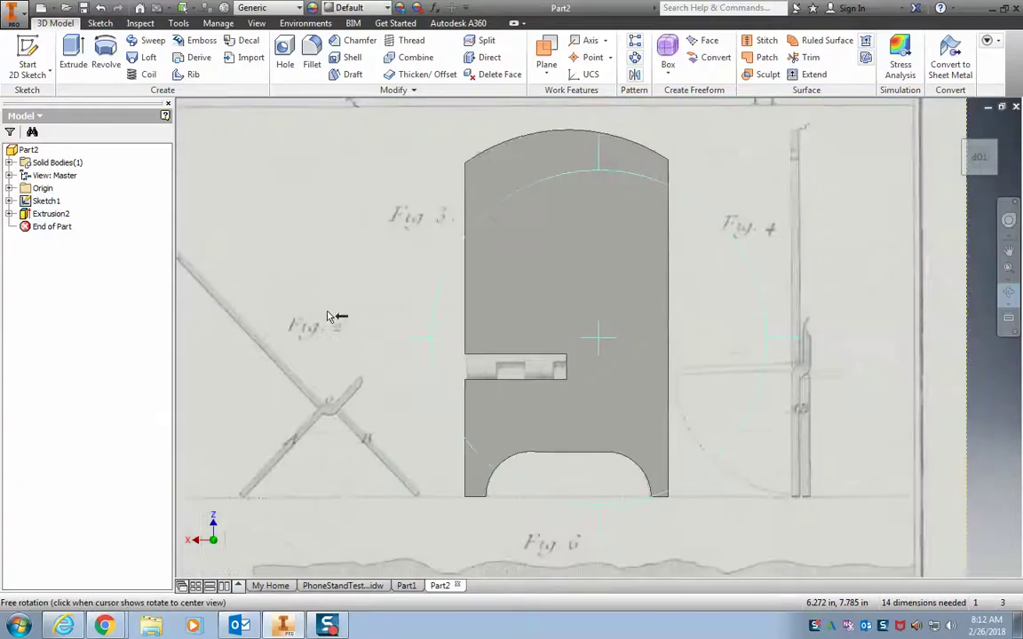
key(Escape)
right_click(57, 229)
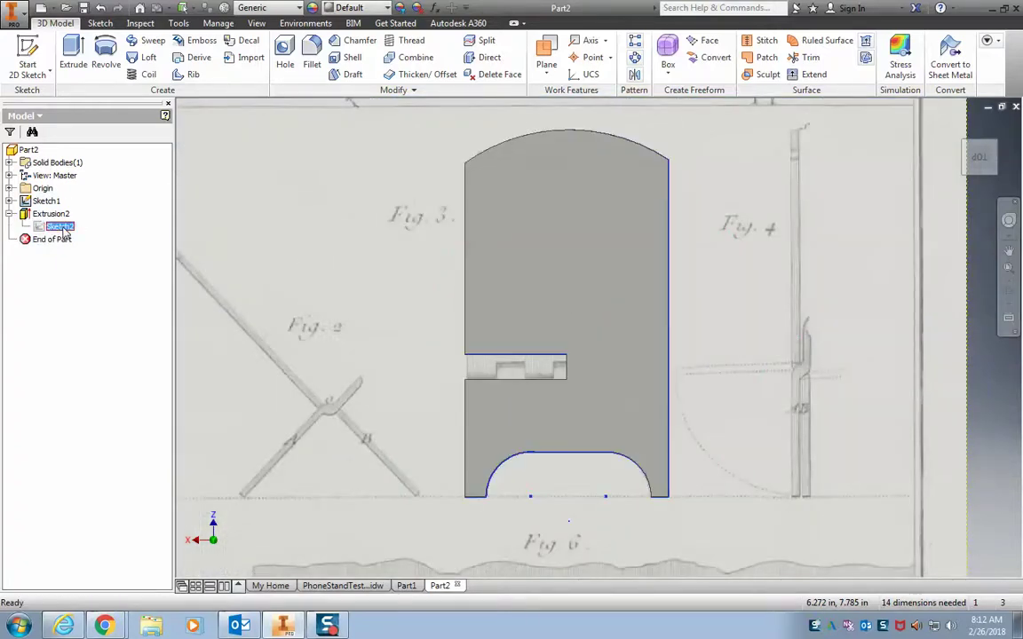
click(55, 228)
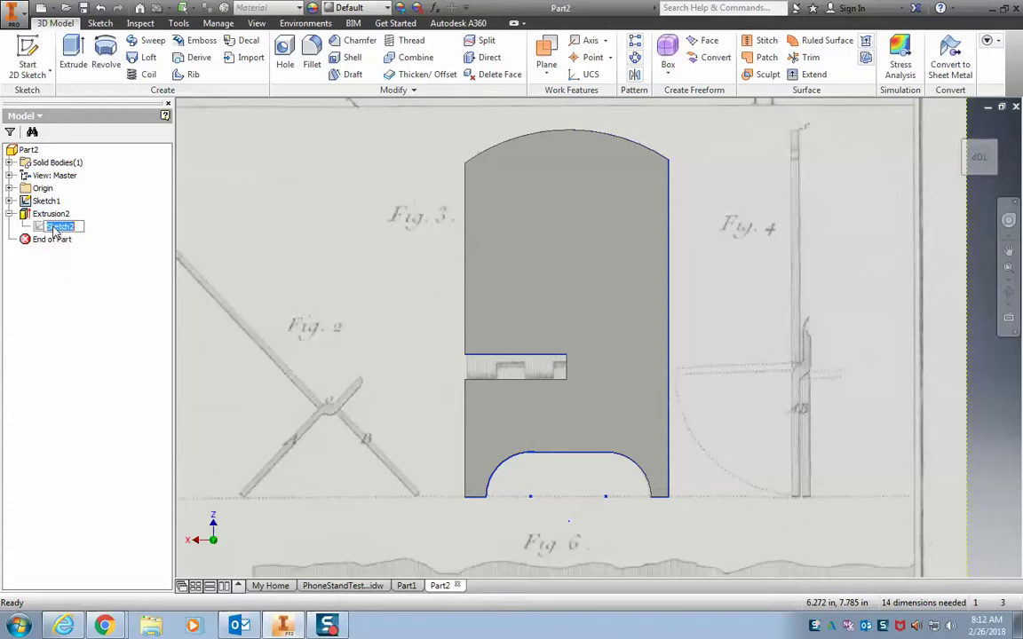
click(65, 260)
click(55, 229)
right_click(57, 226)
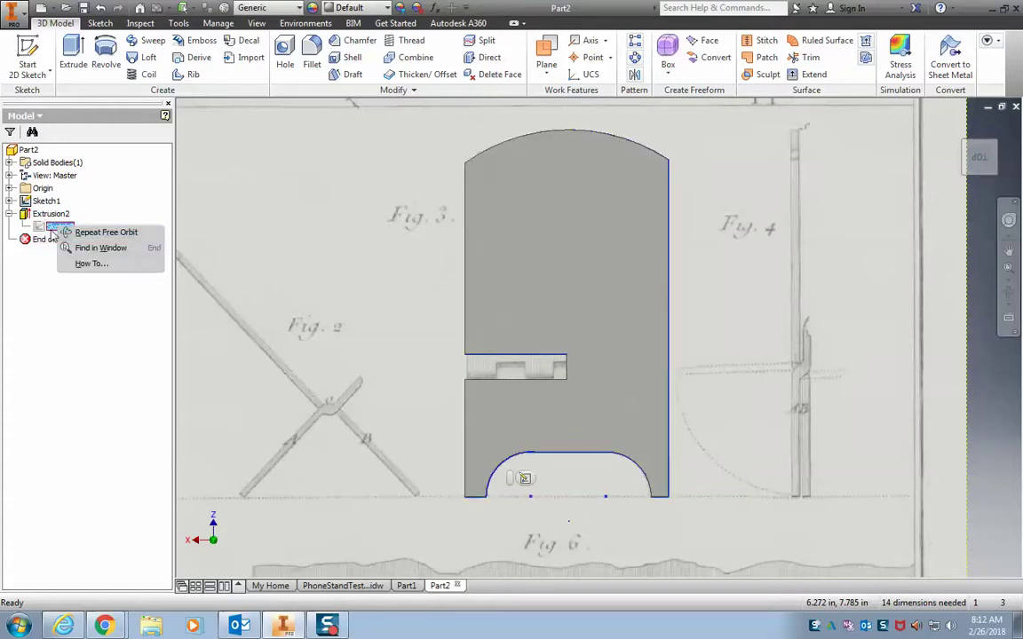
click(46, 227)
click(59, 228)
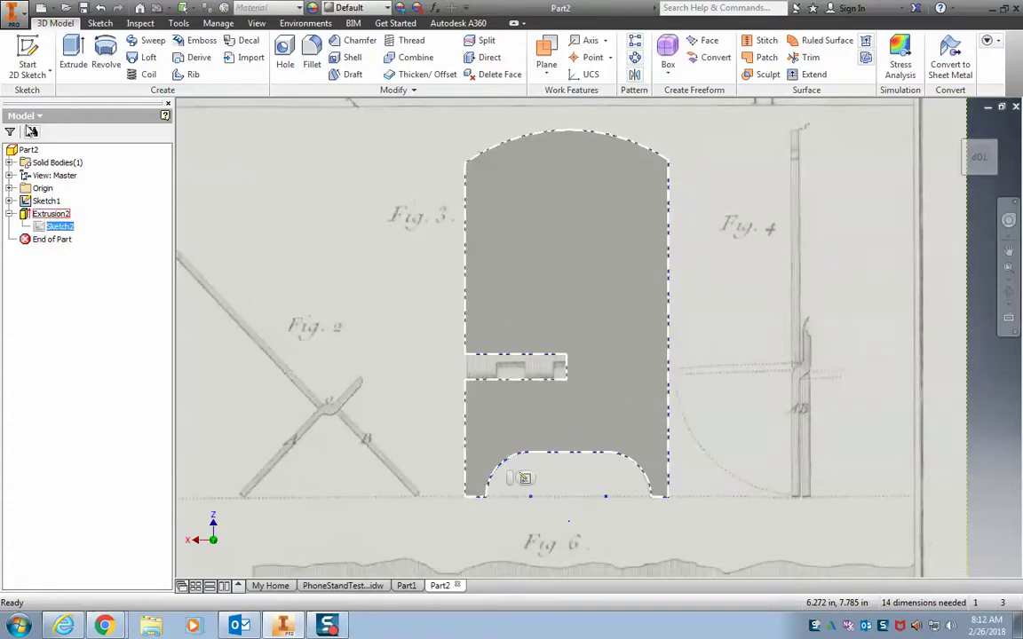
right_click(58, 227)
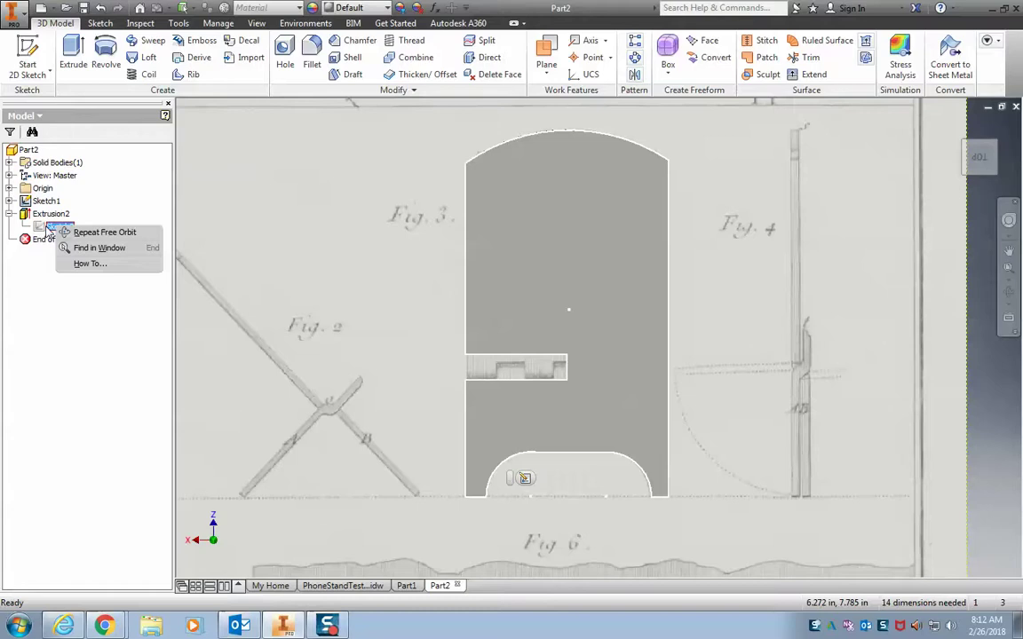
click(46, 228)
click(59, 287)
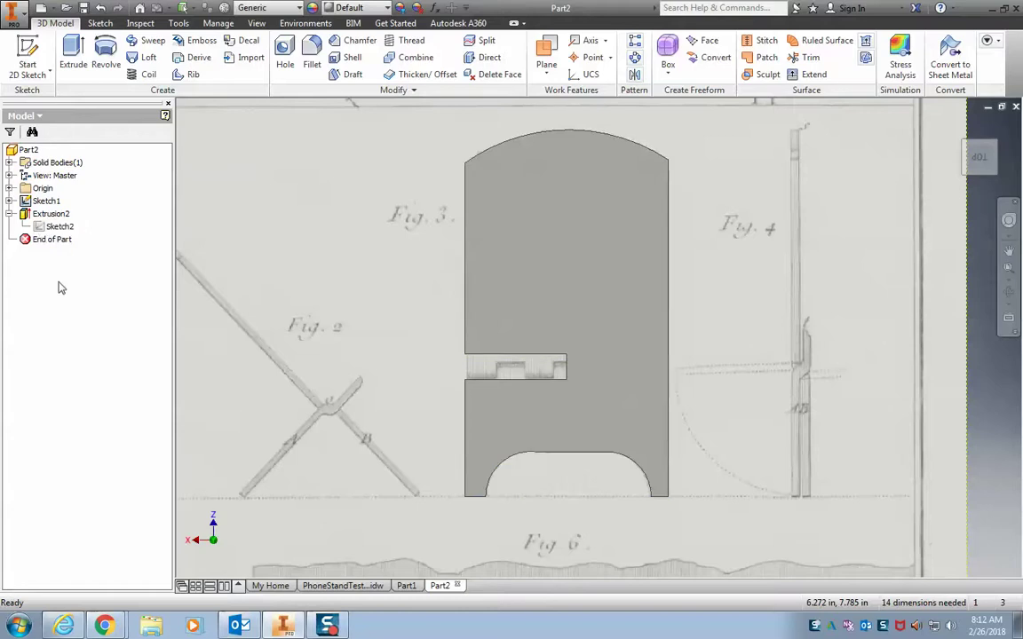
right_click(54, 226)
click(33, 271)
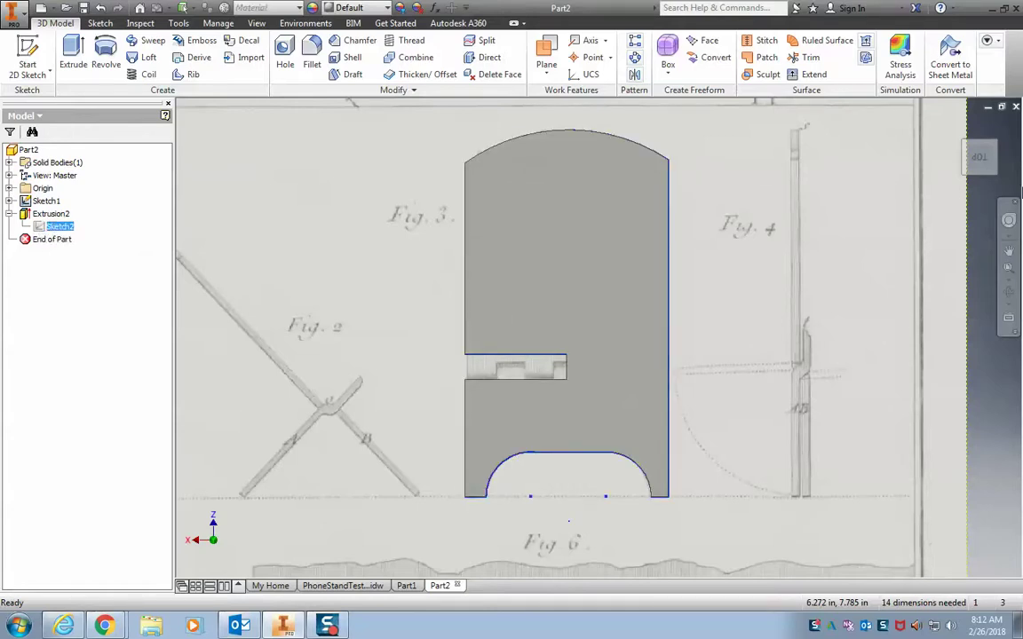
click(1009, 292)
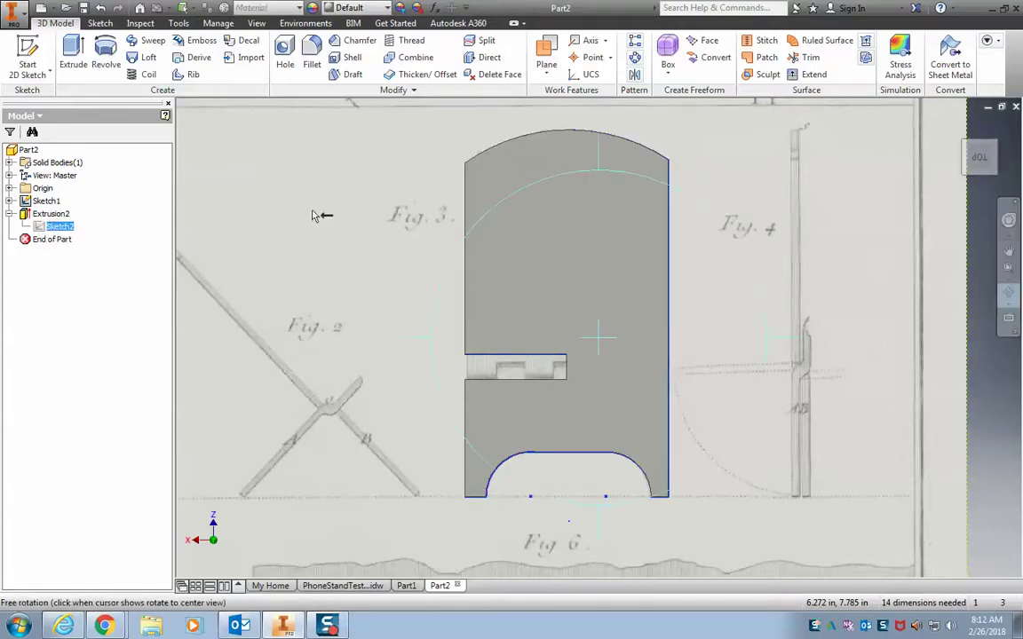
right_click(116, 236)
click(21, 229)
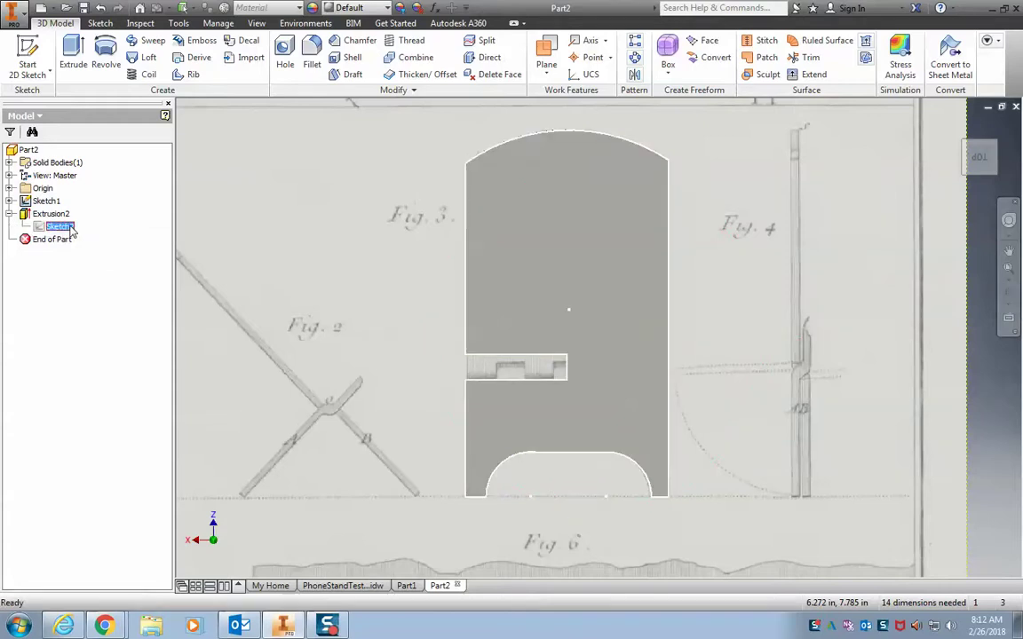
Open Sketch2 under Extrusion2 for editing and trim away the top arc and the rounded bottom opening's curves
right_click(72, 229)
click(104, 262)
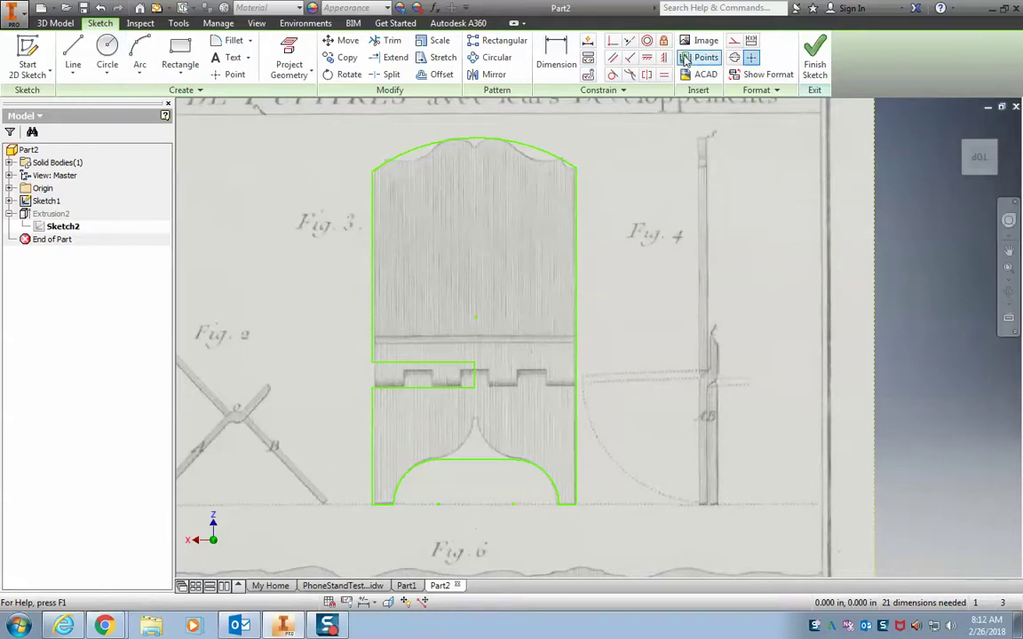
click(388, 40)
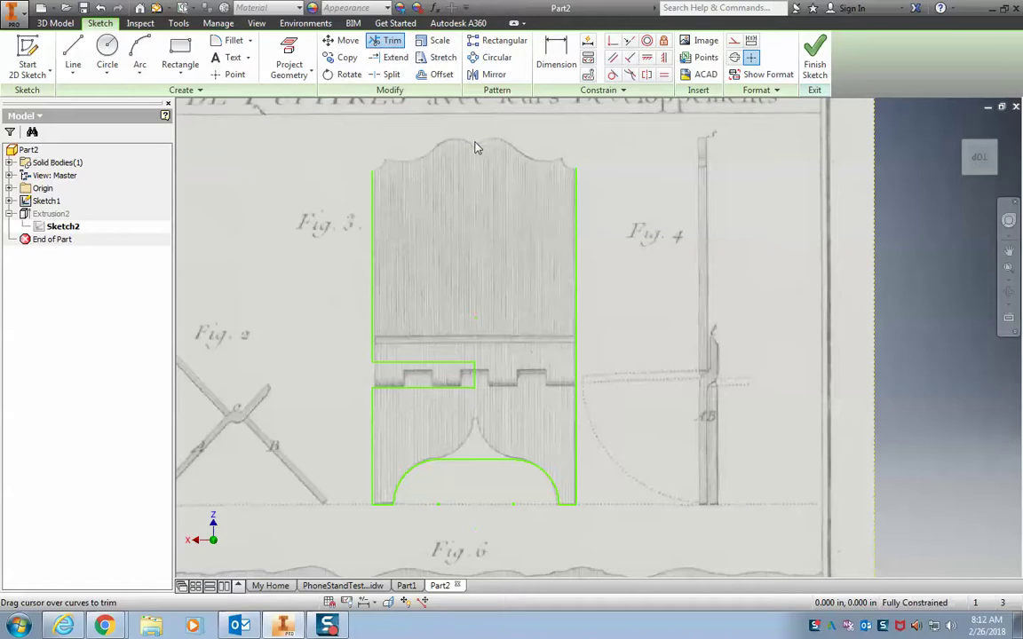
click(459, 460)
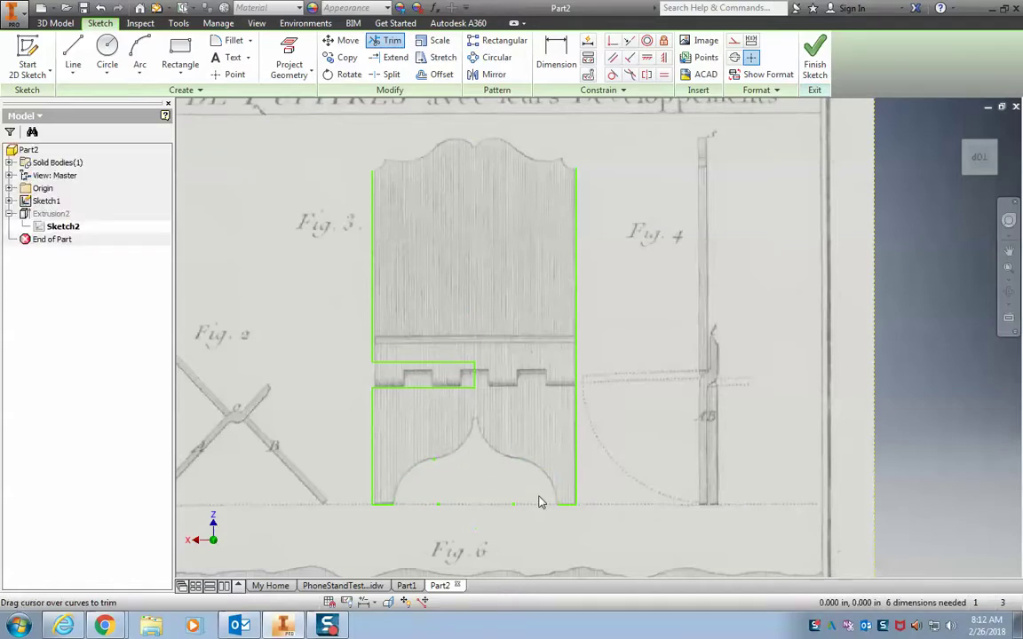
click(438, 462)
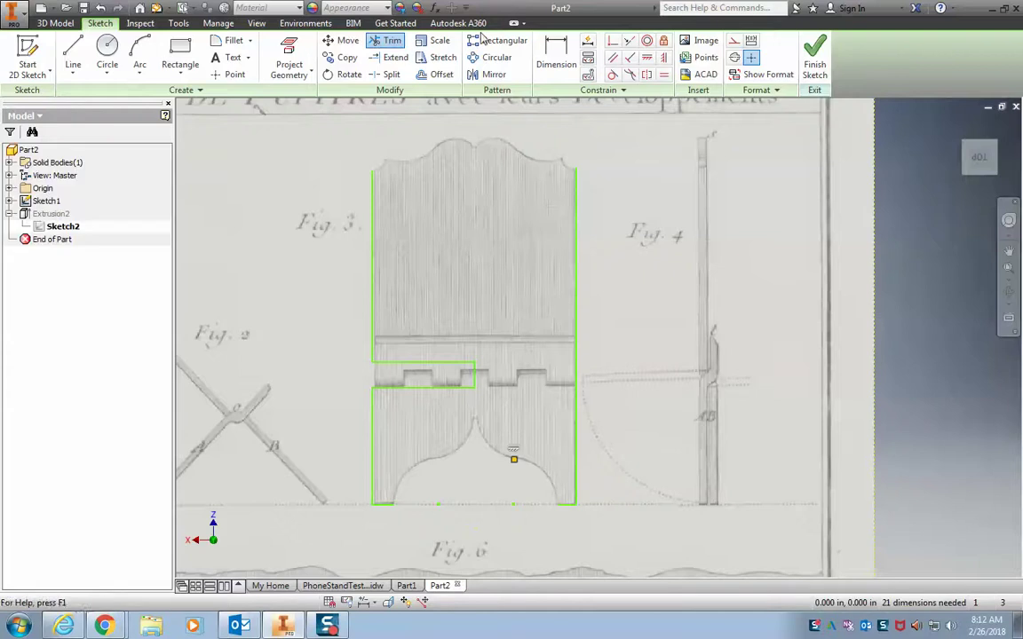
Sketch a three-point arc over the Fig. 3 corner notch, from the left edge's upper end to the notch tip
click(139, 55)
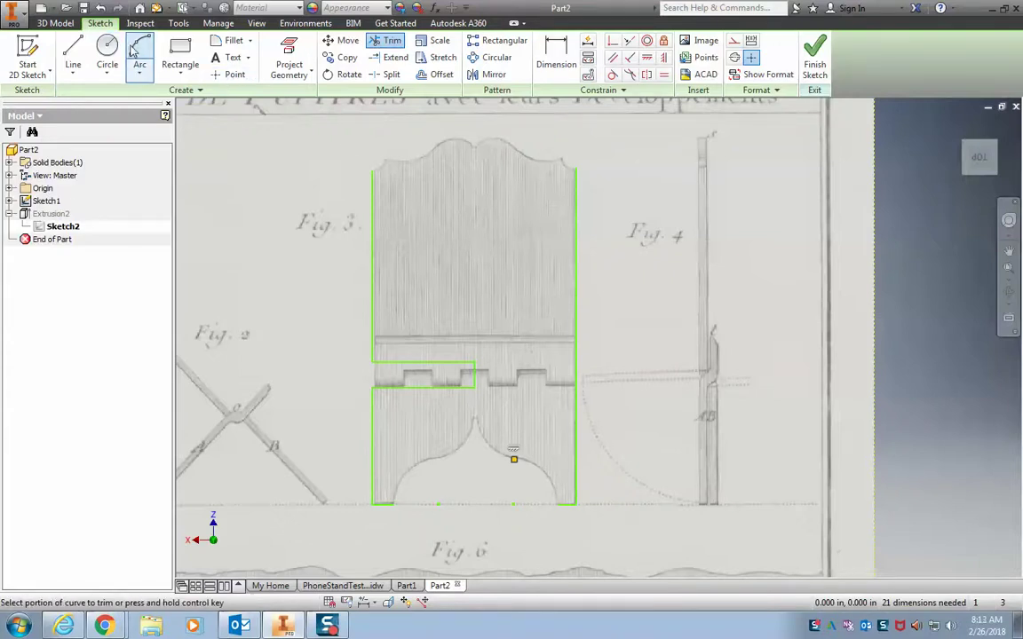
scroll(362, 160, up, 3)
scroll(363, 160, up, 2)
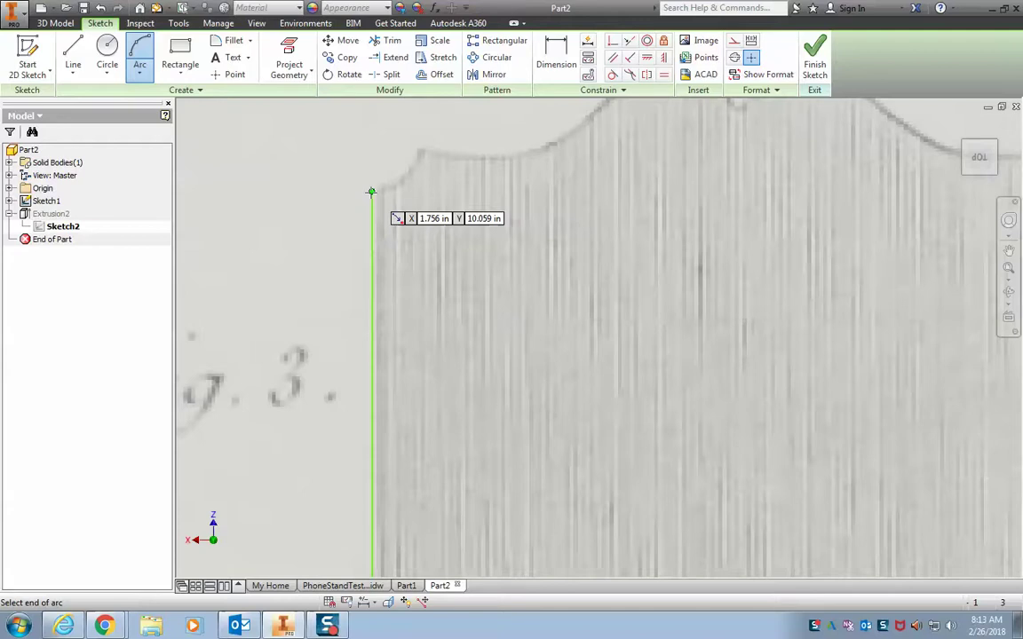
click(371, 192)
click(421, 158)
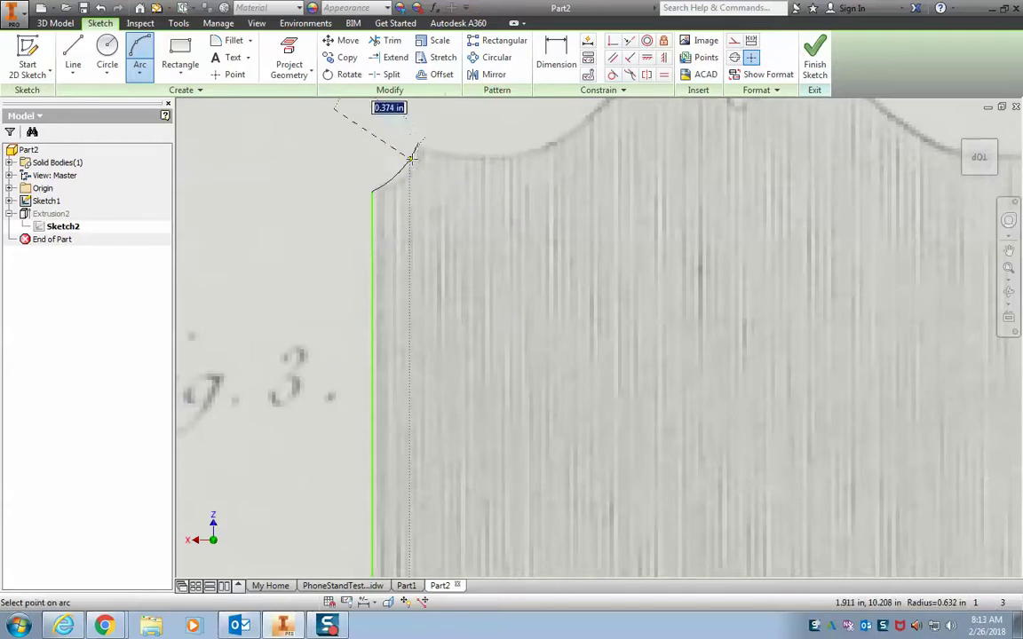
click(413, 165)
Add a shallow concave arc from the notch tip to the start of the left crest, following the traced top edge
scroll(517, 135, down, 3)
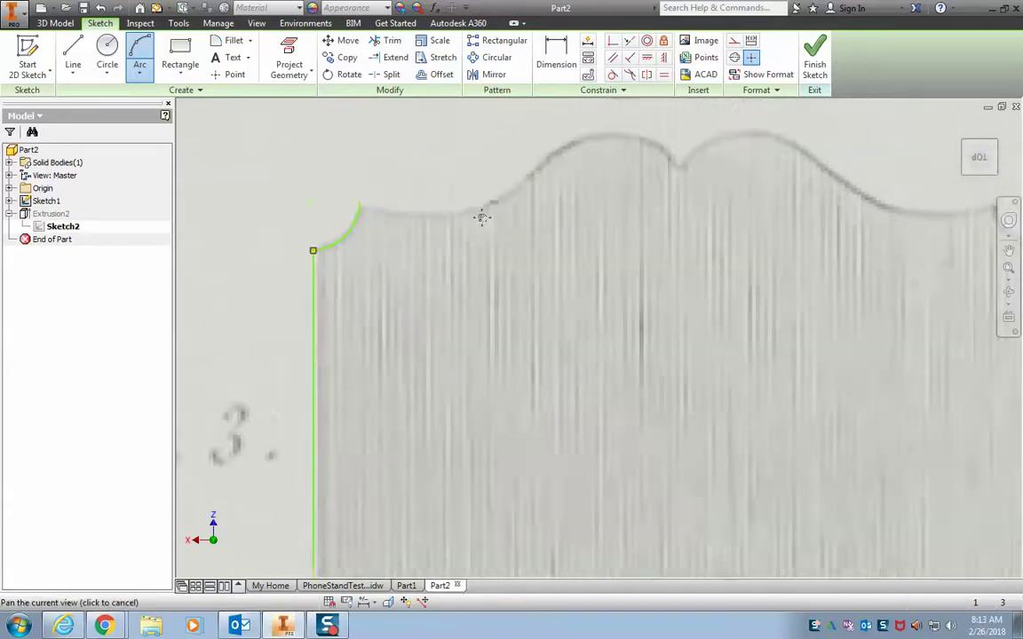
click(266, 252)
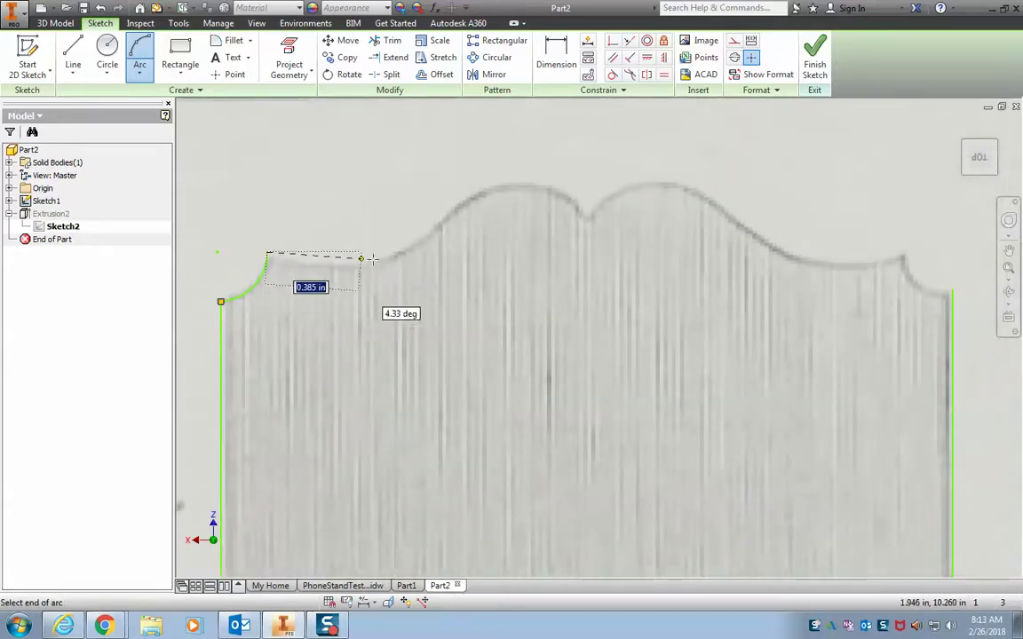
click(436, 230)
click(429, 252)
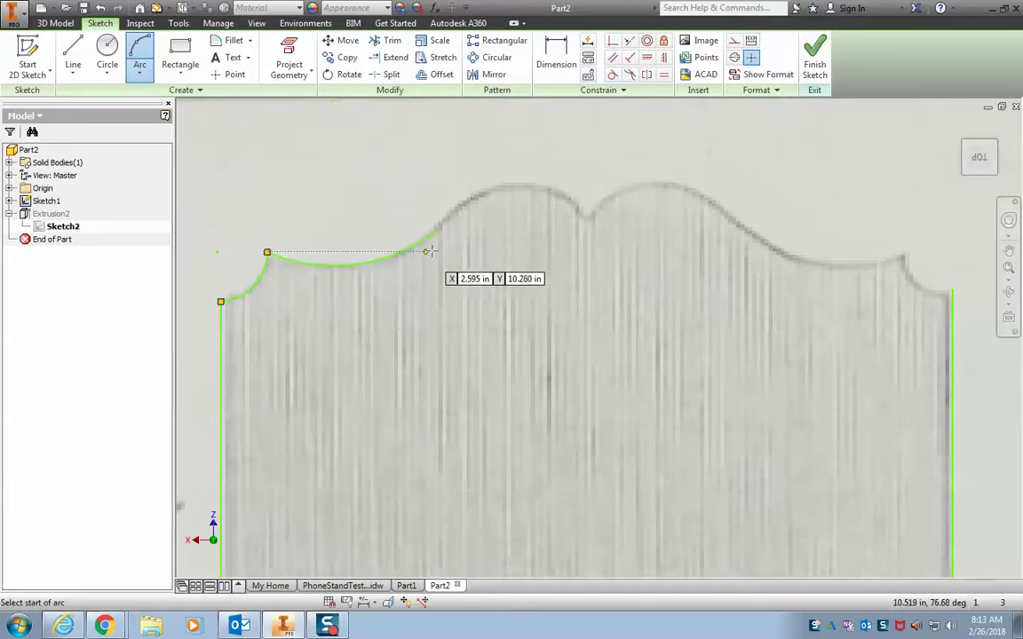
Trace the left crest to the central notch with two connected three-point arcs, each about 0.35 in in radius
click(436, 230)
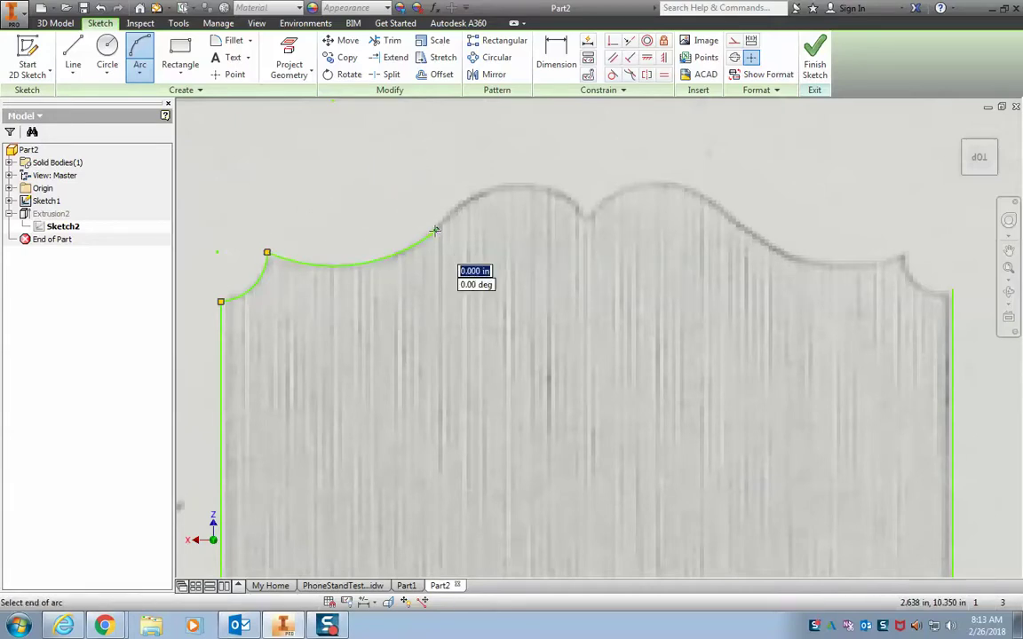
click(528, 188)
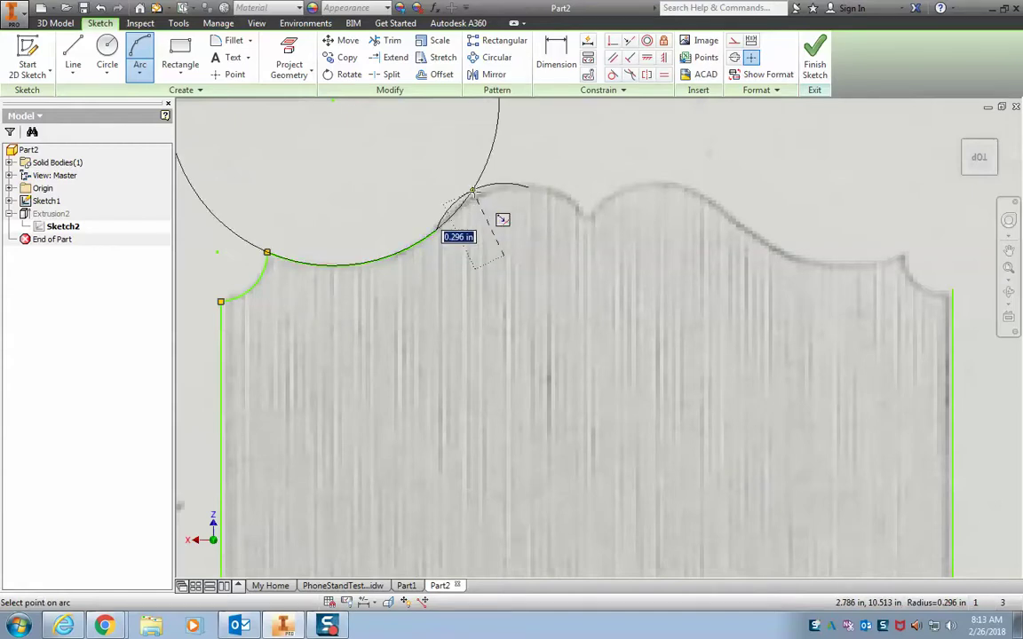
click(457, 199)
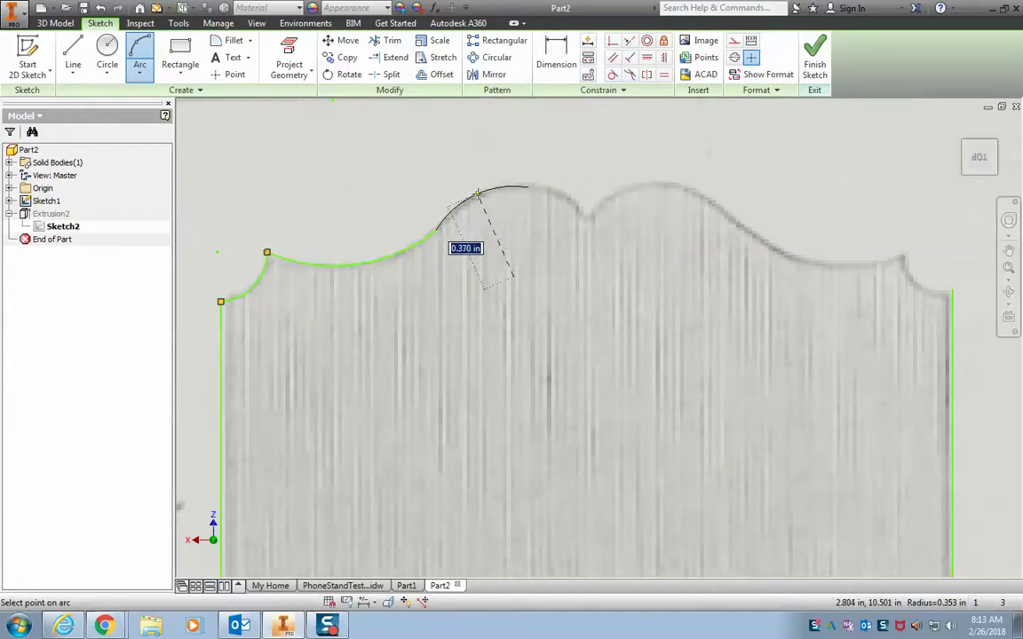
click(527, 187)
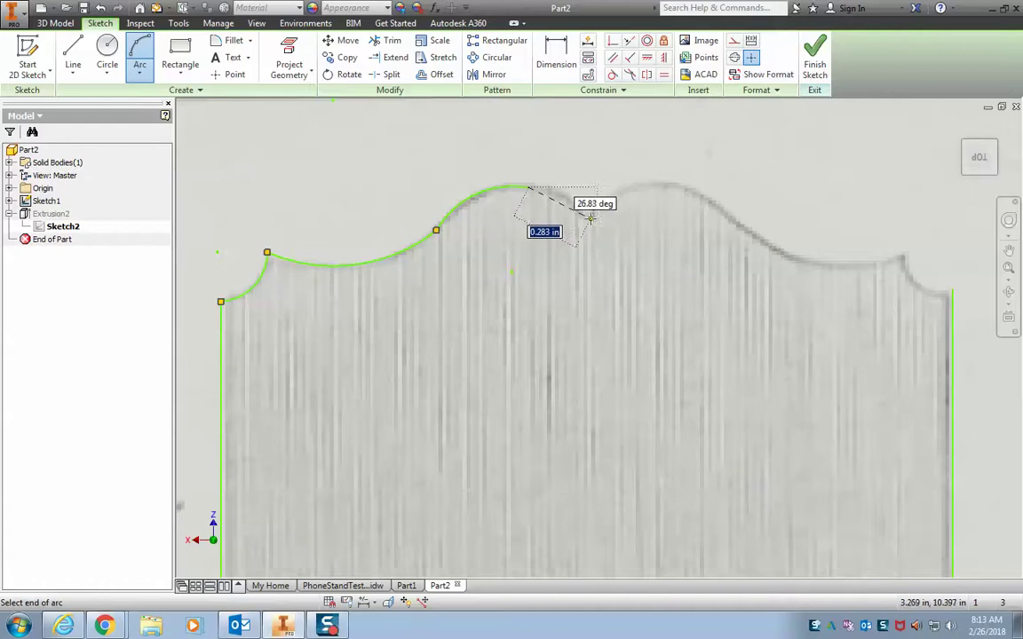
click(590, 219)
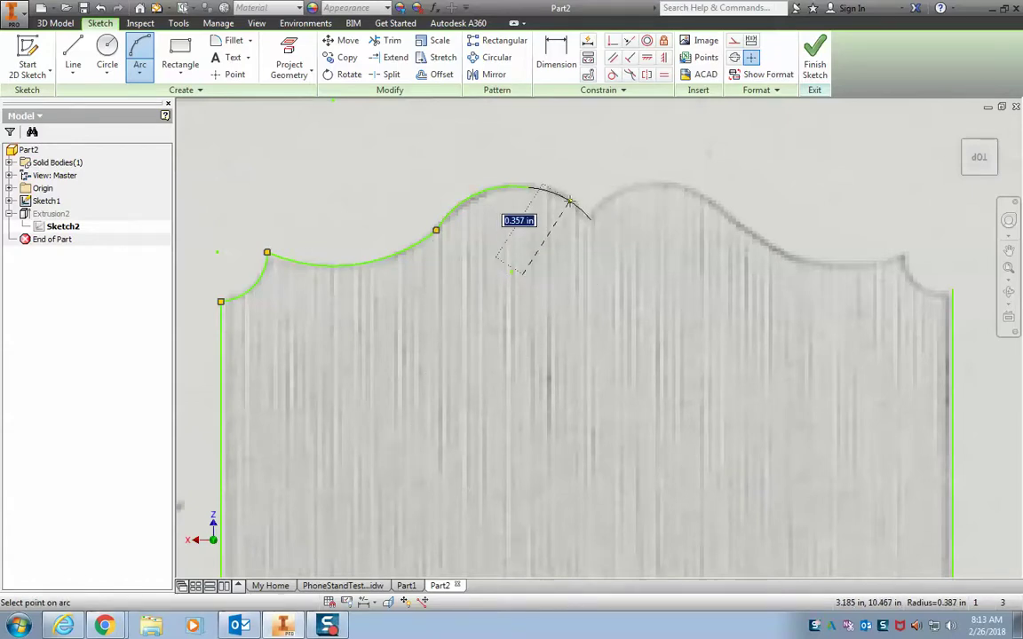
click(569, 202)
Sketch a three-point arc along the Fig. 3 bottom opening, from the left foot's inner corner up to the curve's inflection point
mouse_move(639, 318)
middle_down()
mouse_move(612, 244)
mouse_move(628, 199)
middle_up()
middle_drag(605, 401, 612, 103)
mouse_move(616, 419)
middle_down()
mouse_move(625, 395)
mouse_move(629, 5)
middle_up()
middle_drag(600, 456, 604, 292)
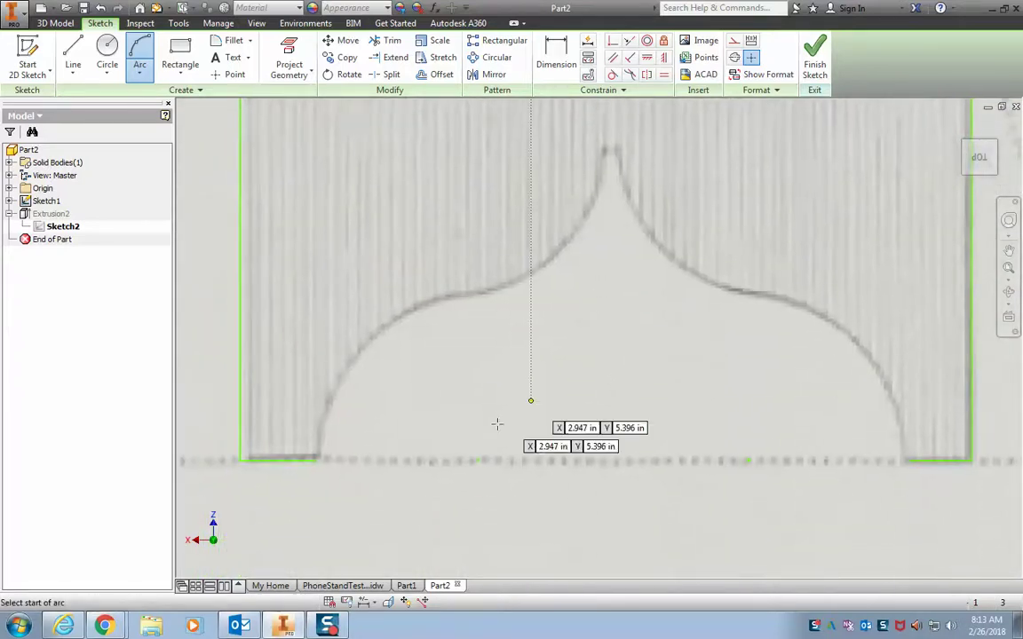
click(315, 460)
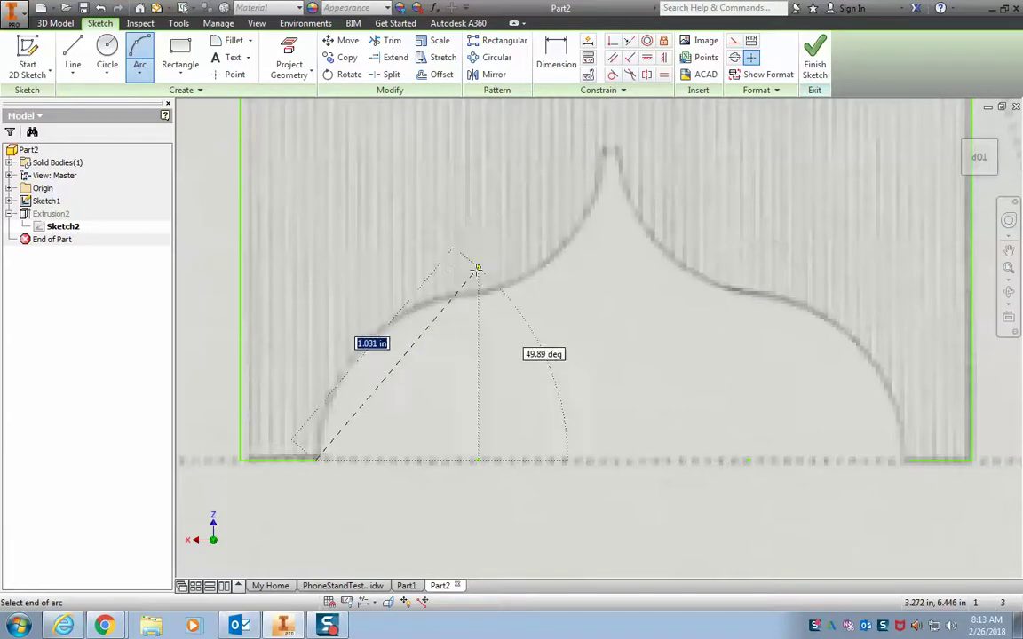
click(456, 297)
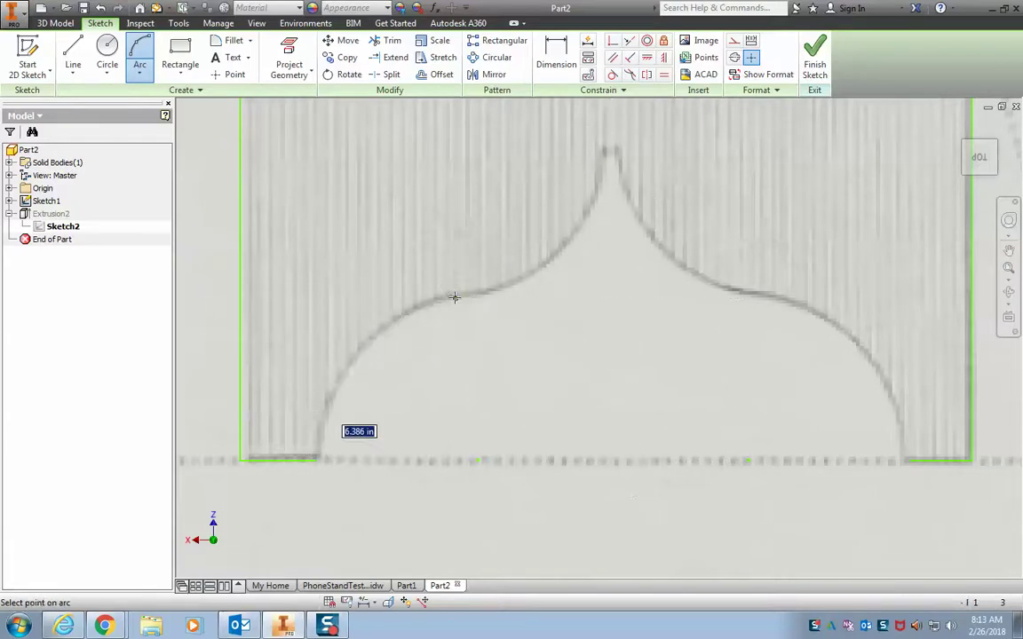
click(390, 327)
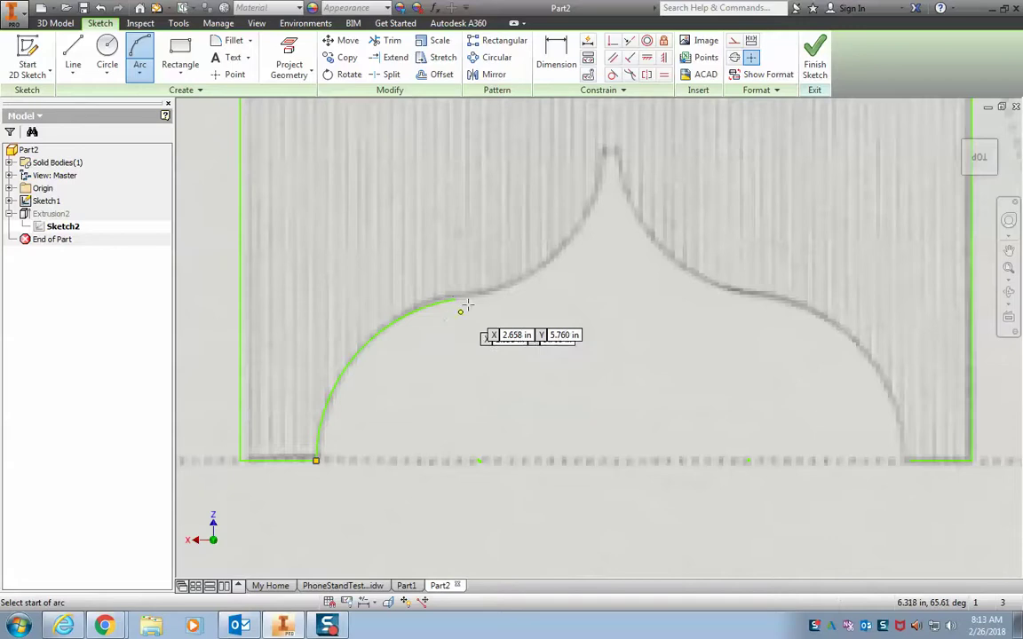
Continue the opening's left half with a reverse-curved three-point arc up to its central peak, about 0.71 in in radius
click(455, 297)
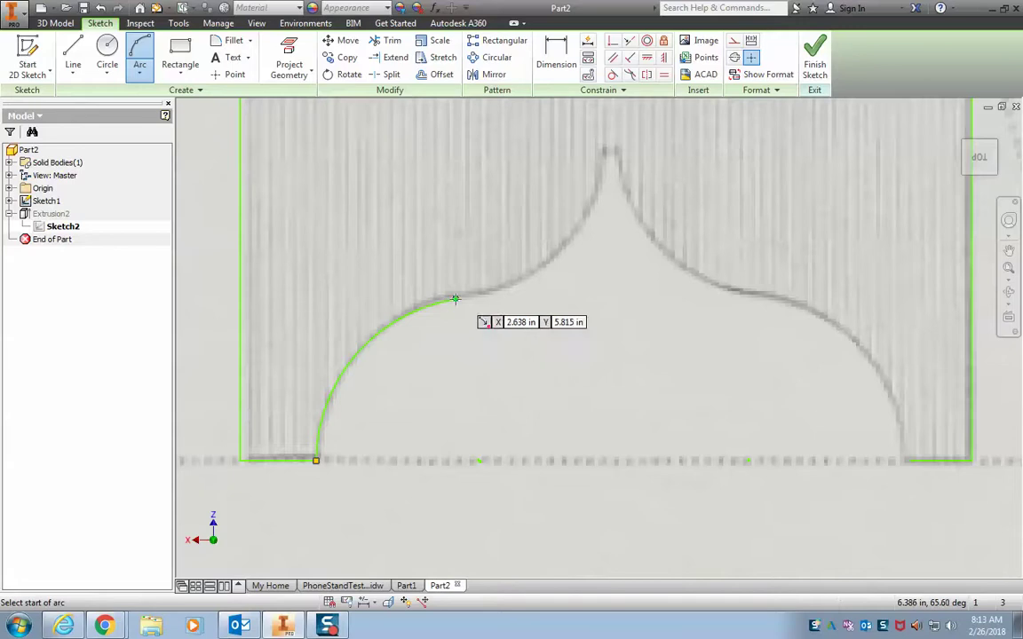
click(610, 149)
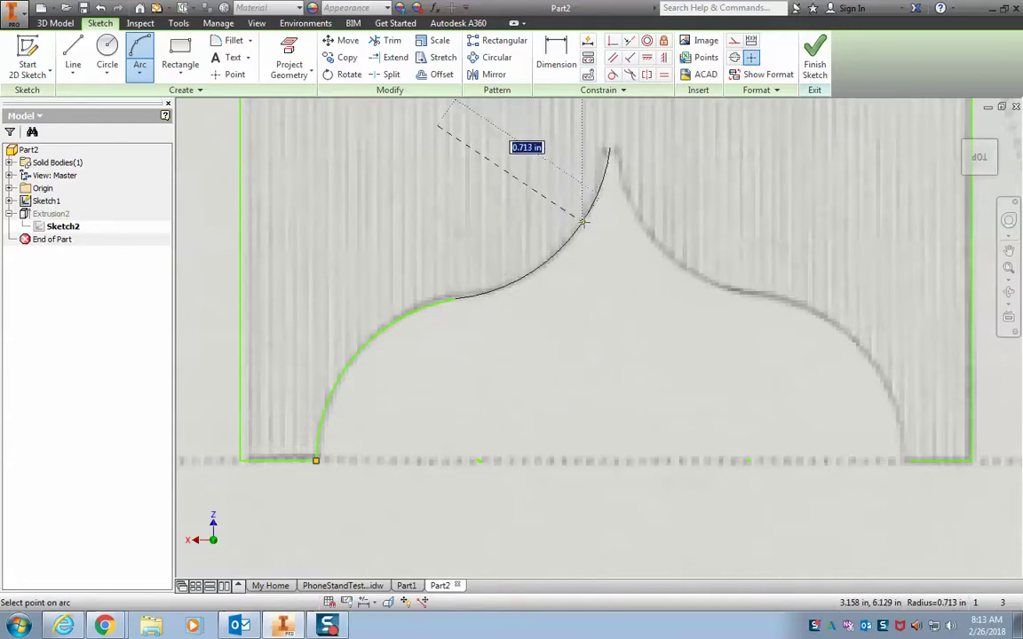
click(582, 200)
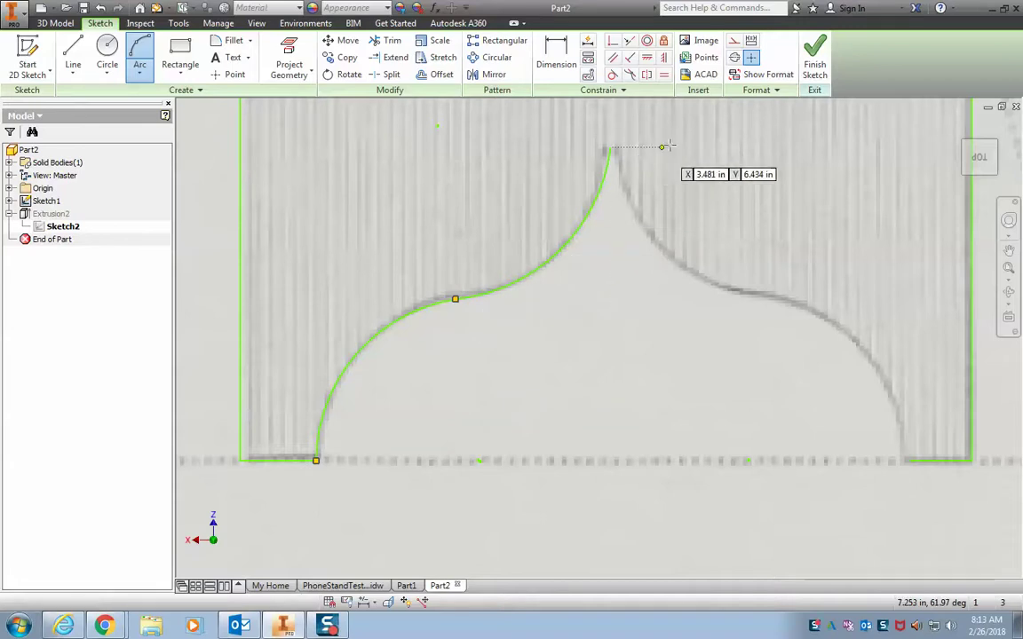
Draw a vertical centre line from the top edge's central notch down to the peak of the bottom opening
scroll(690, 327, down, 8)
mouse_move(690, 327)
middle_down()
mouse_move(726, 252)
mouse_move(665, 416)
mouse_move(673, 358)
mouse_move(668, 371)
middle_up()
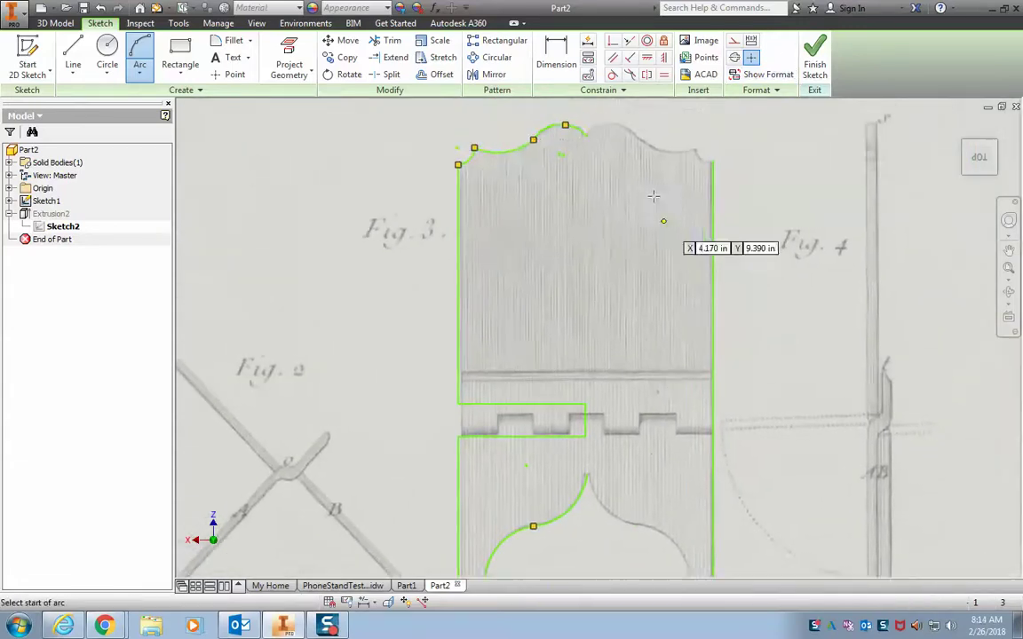
key(l)
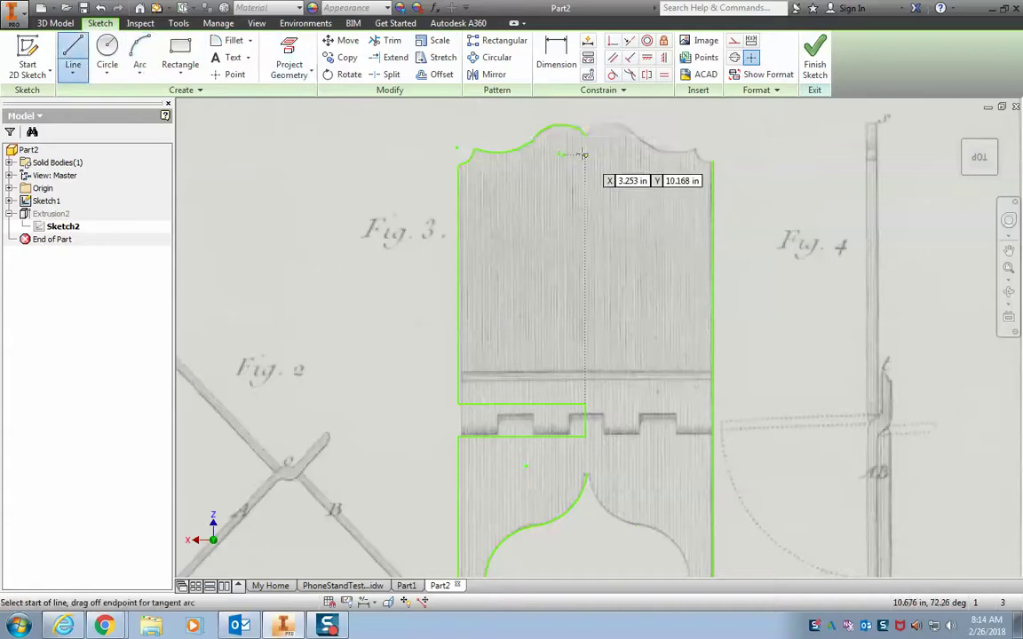
click(586, 135)
click(587, 473)
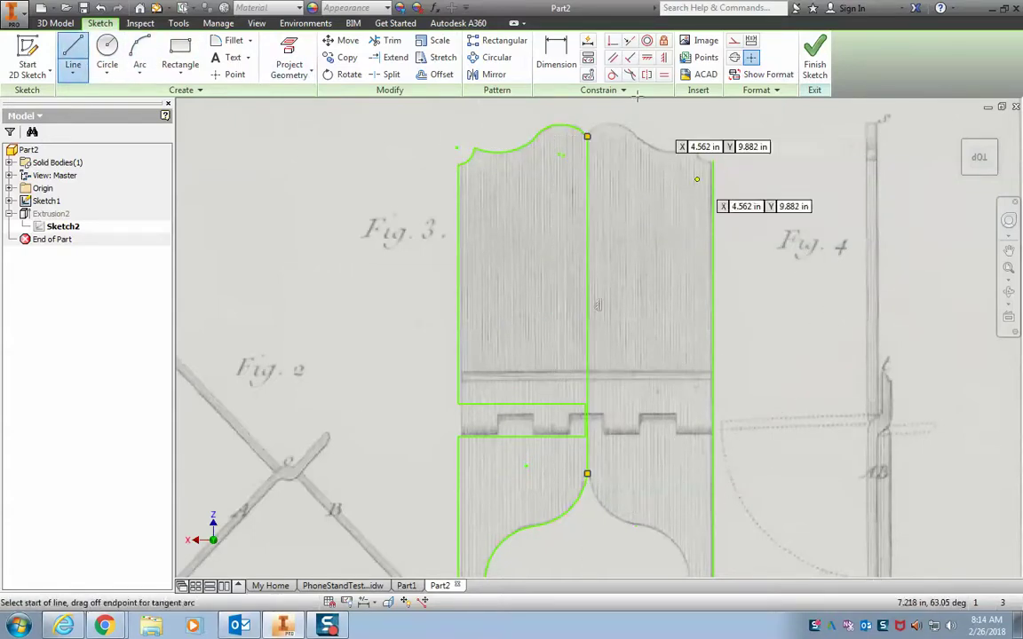
Mirror the left half's top-edge arcs, bottom-opening arcs and foot line across the vertical centre line
click(494, 75)
drag(428, 119, 577, 334)
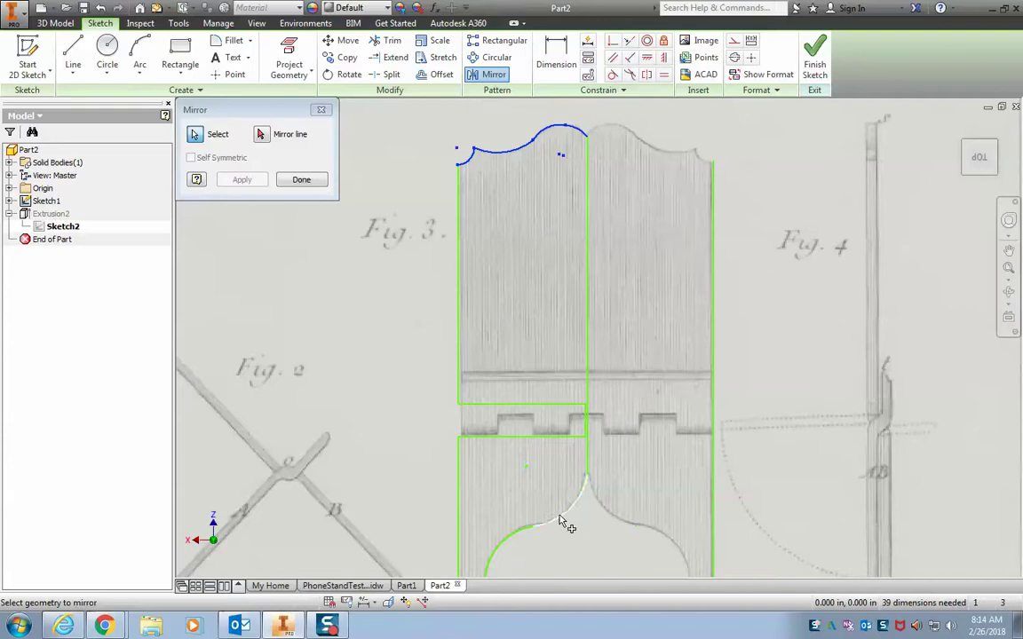
scroll(577, 559, up, 4)
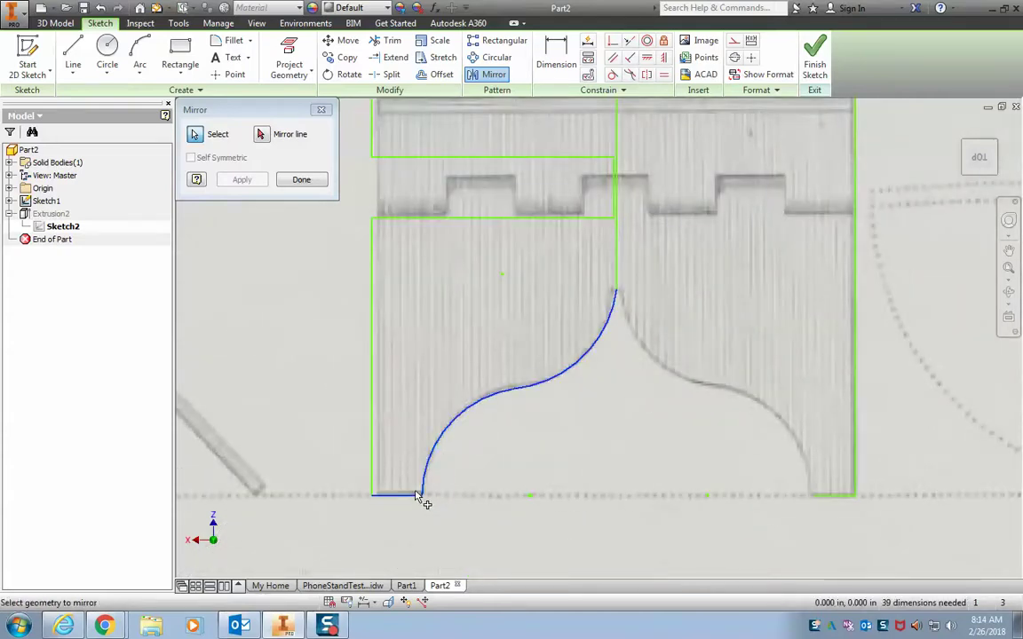
click(261, 135)
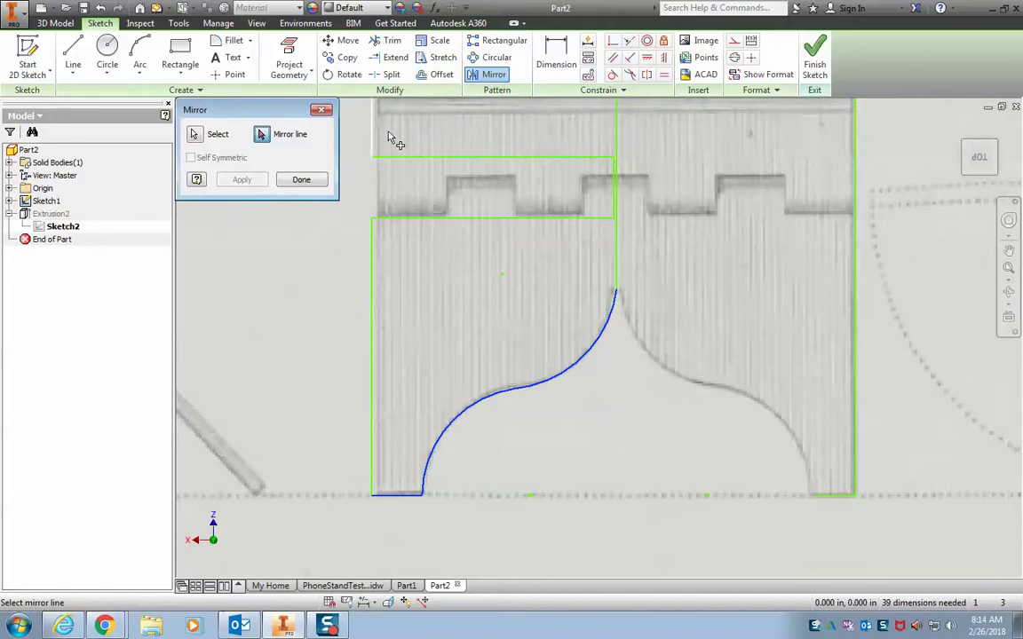
click(617, 140)
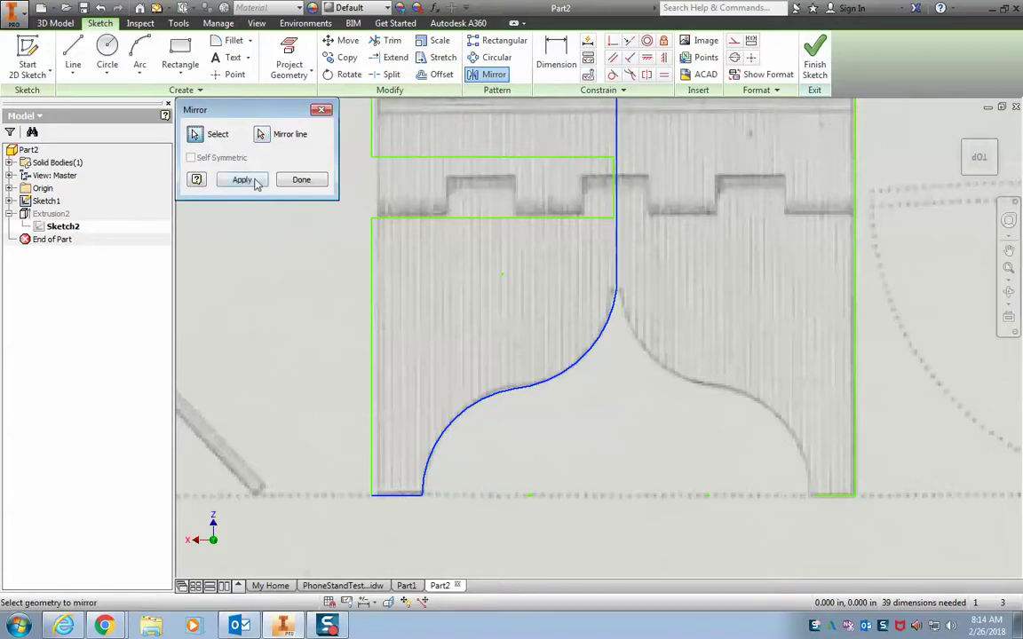
click(254, 181)
middle_drag(714, 473, 645, 600)
middle_drag(695, 317, 659, 551)
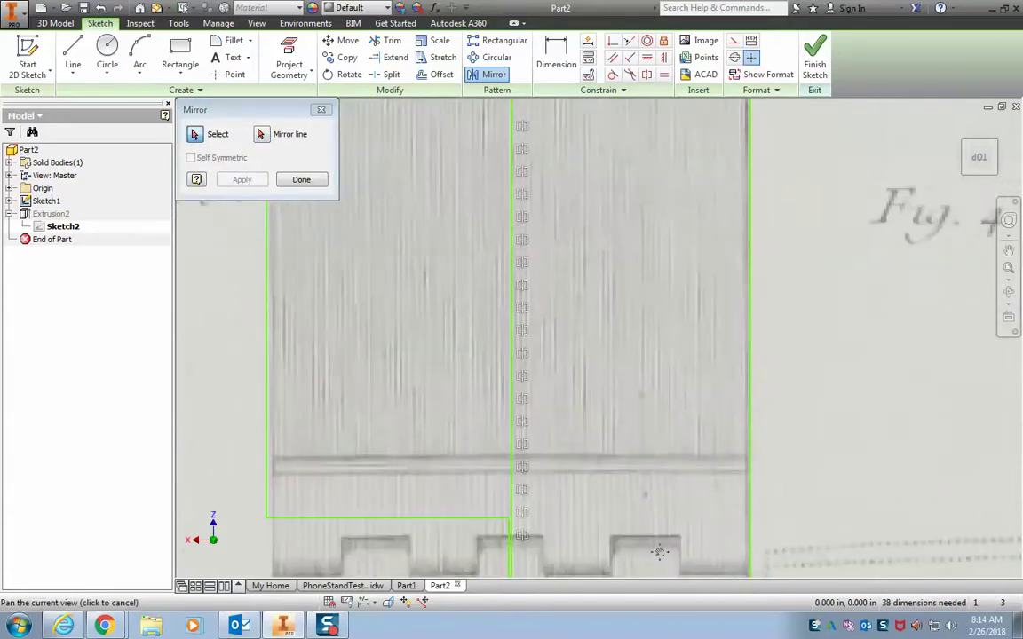
mouse_move(589, 235)
middle_down()
mouse_move(562, 477)
mouse_move(584, 343)
middle_up()
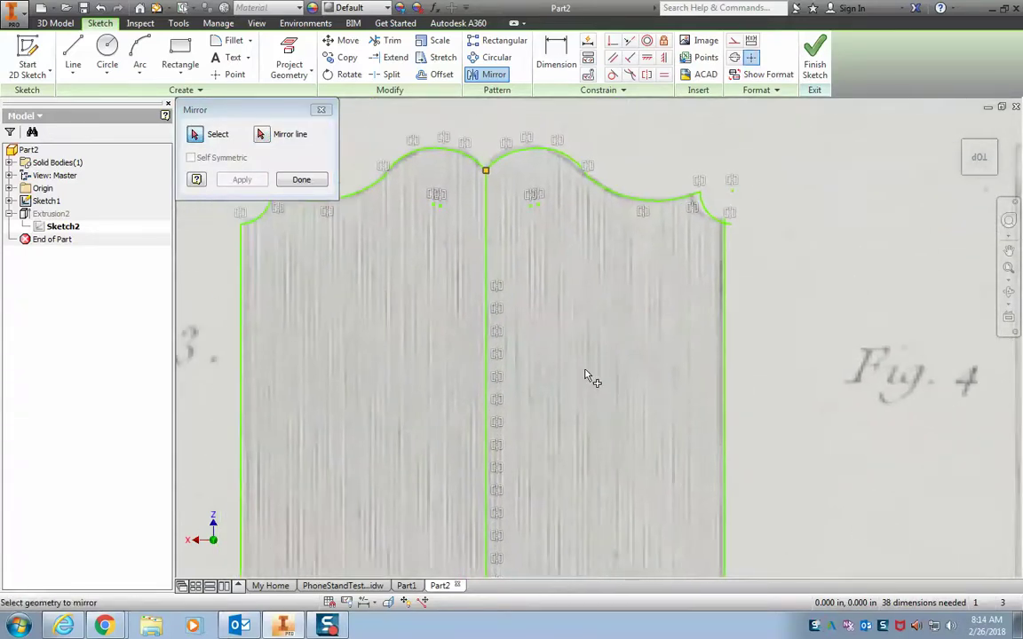
click(301, 181)
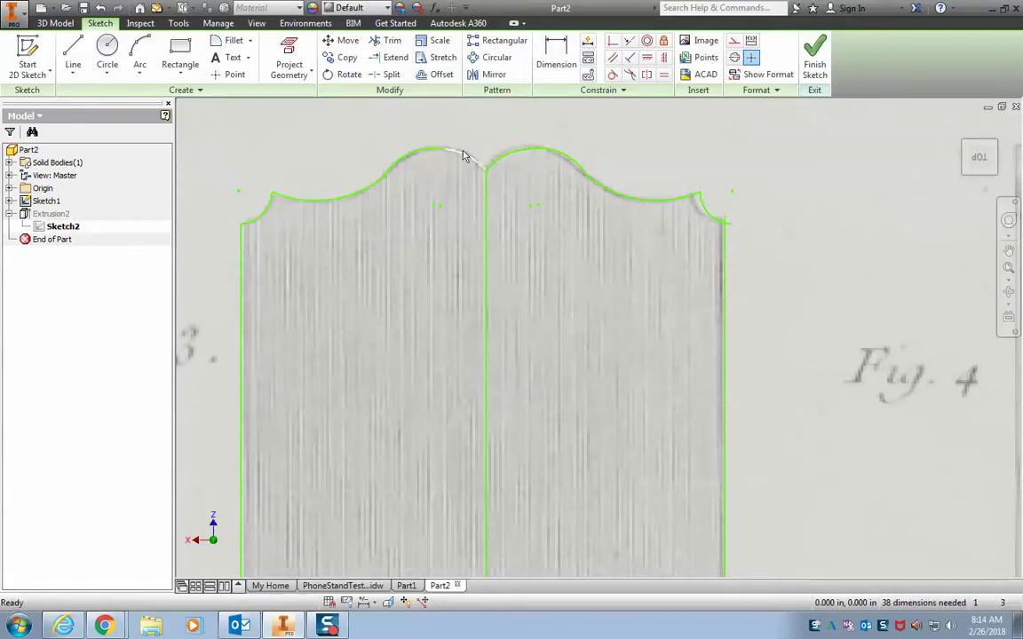
Delete the mirrored corner-notch arc that overshoots the panel's right edge
middle_drag(775, 263, 694, 233)
scroll(613, 196, up, 3)
scroll(632, 184, down, 7)
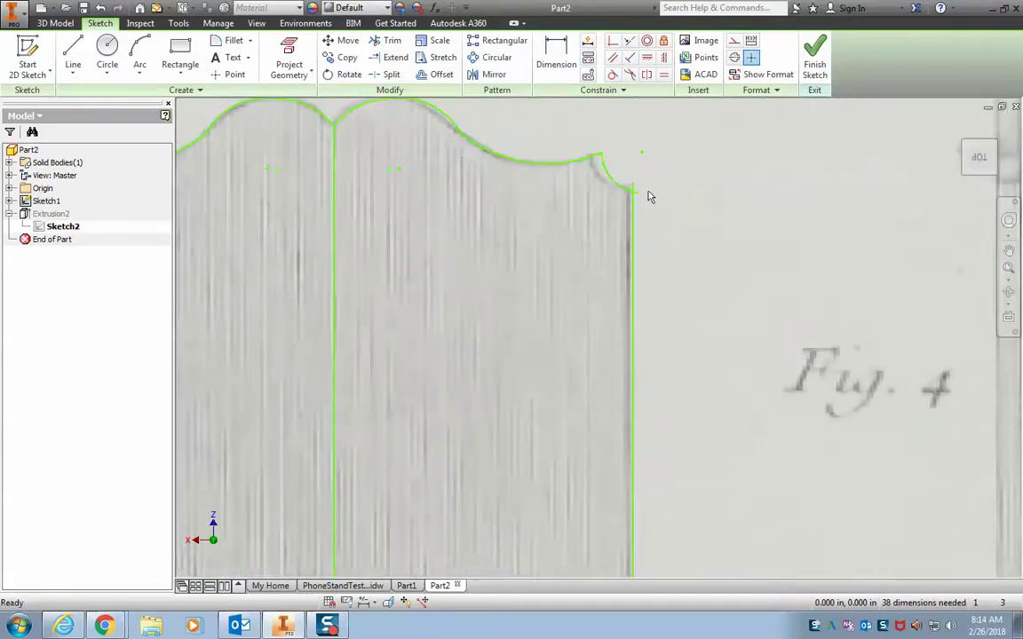
click(602, 196)
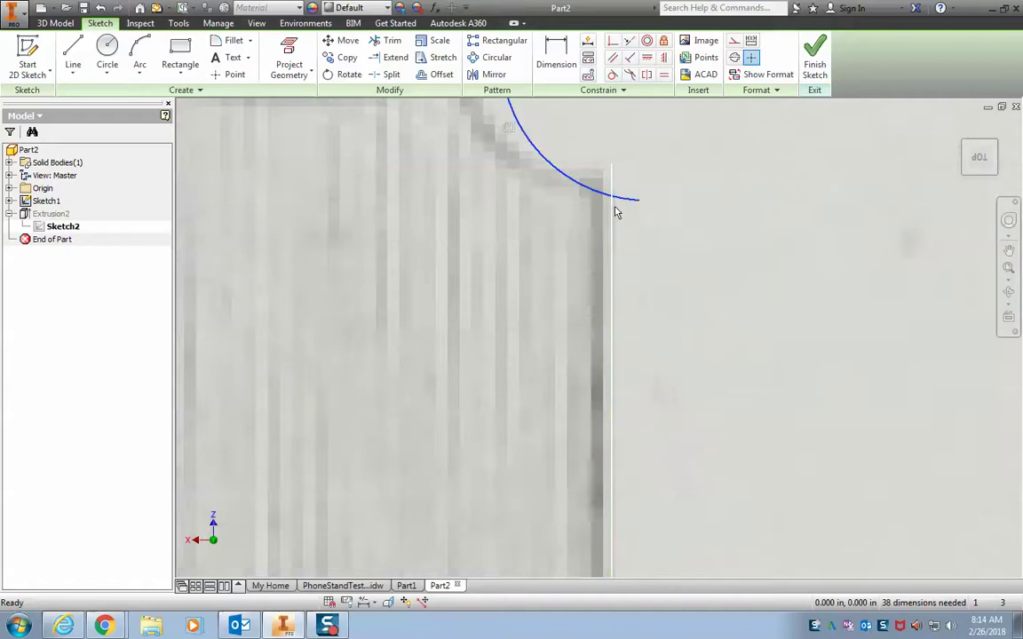
click(611, 213)
middle_drag(534, 259, 734, 126)
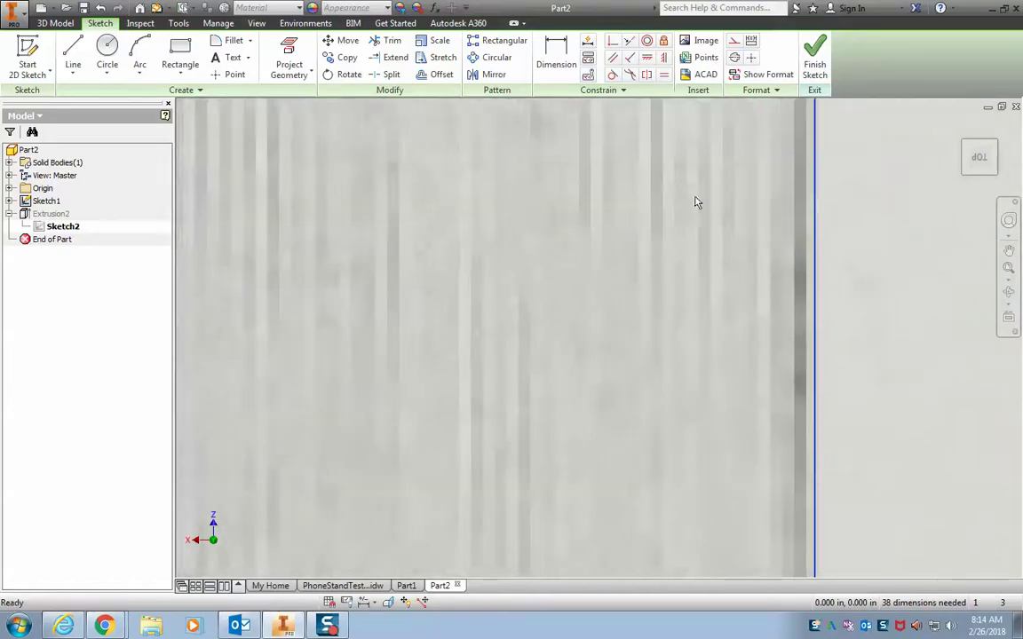
scroll(611, 269, up, 3)
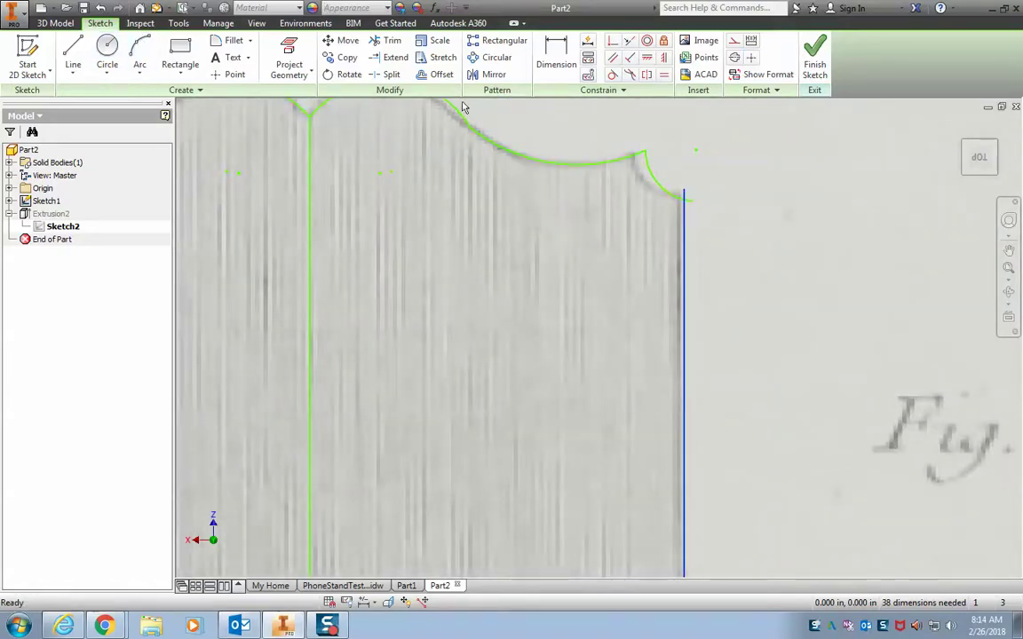
click(665, 190)
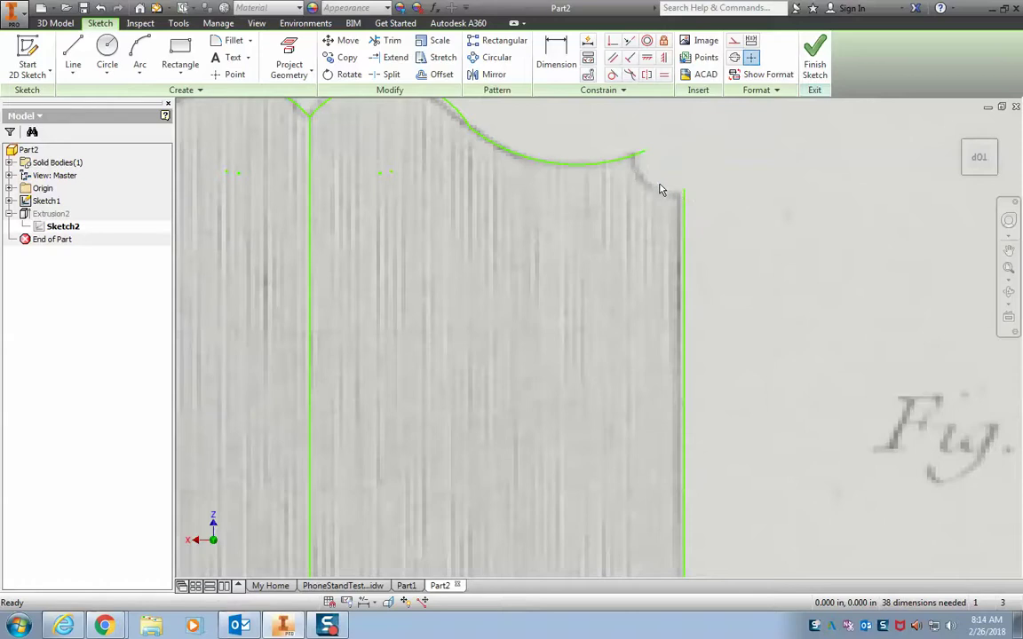
Sketch a new three-point arc for the right corner notch, from the notch tip to the right edge's upper end, about 0.215 in apart
click(148, 55)
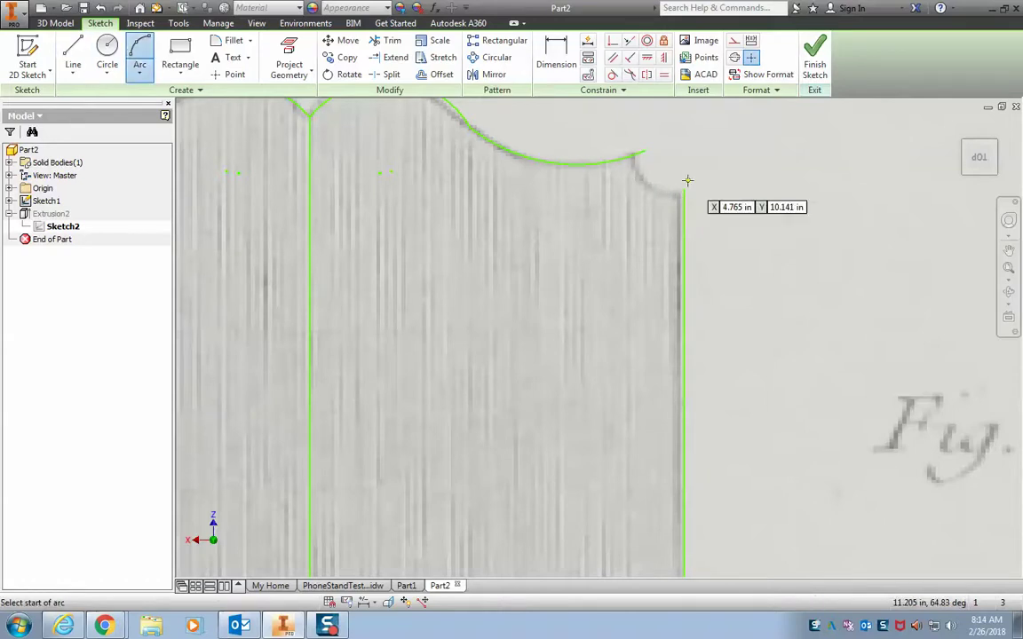
click(639, 154)
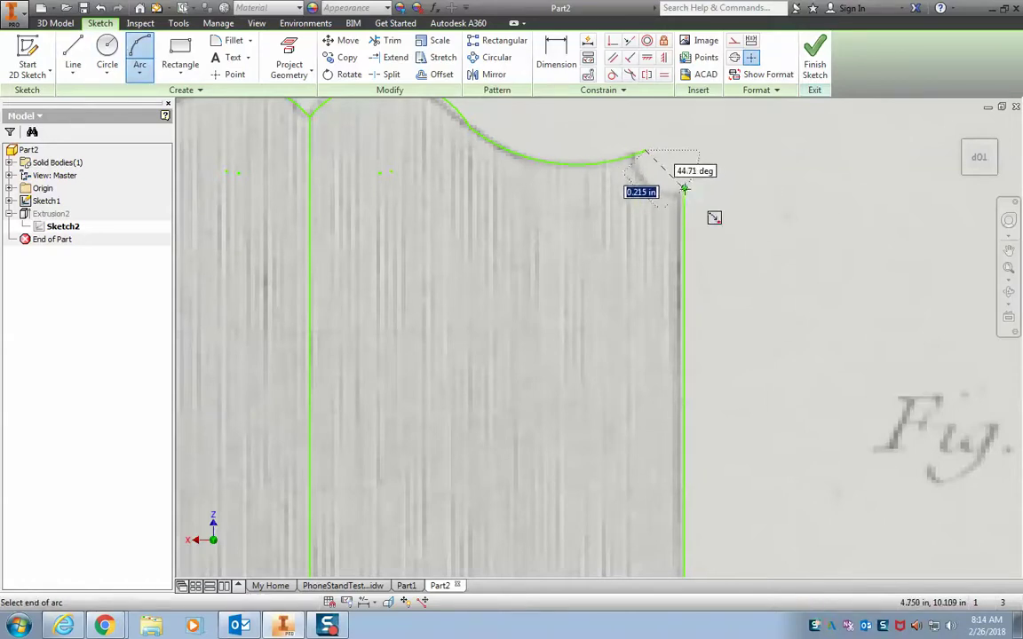
click(683, 189)
click(656, 180)
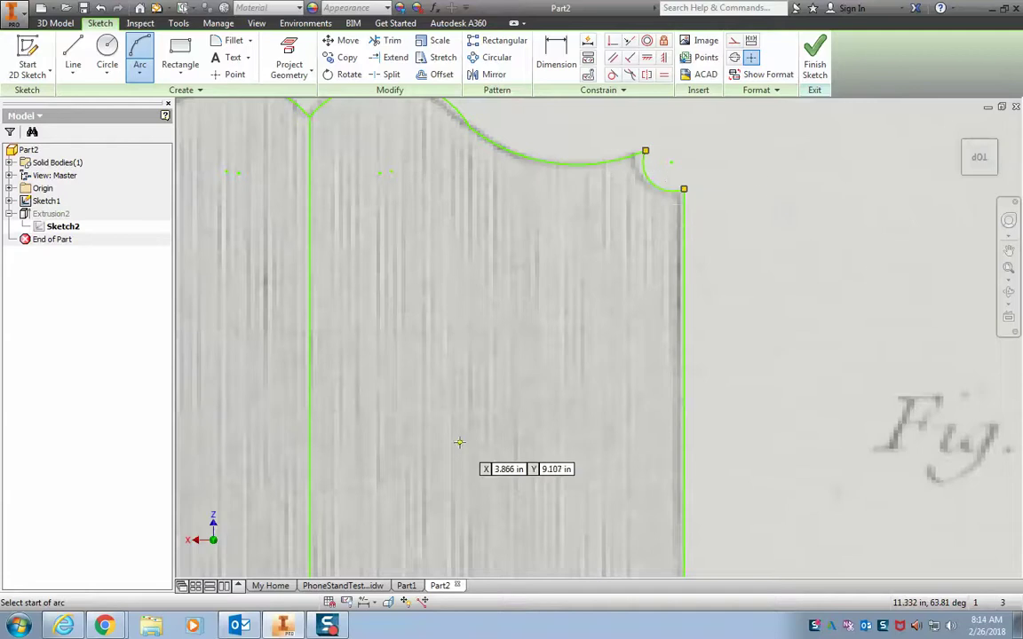
Draw a horizontal line about 0.273 in long across the right foot's bottom, from the opening's end to the right edge
middle_drag(479, 443, 647, 57)
middle_drag(631, 517, 580, 32)
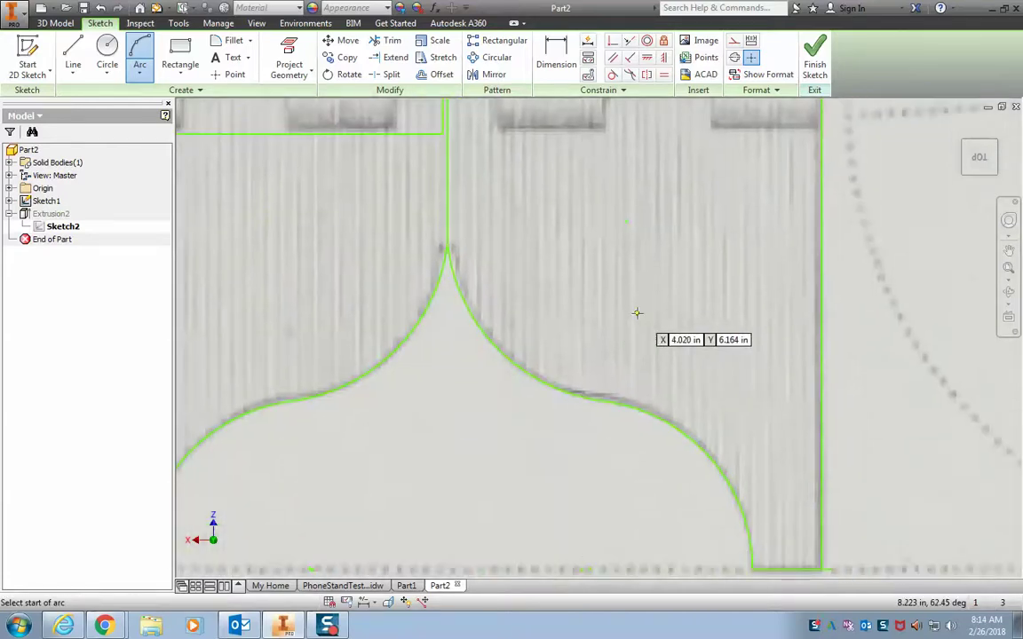
click(73, 55)
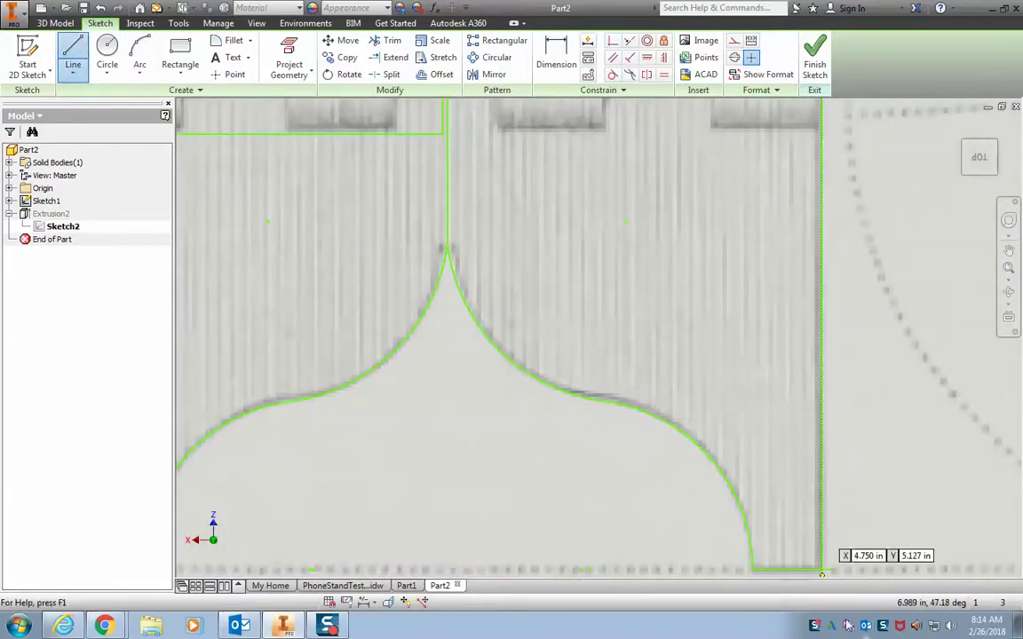
click(752, 567)
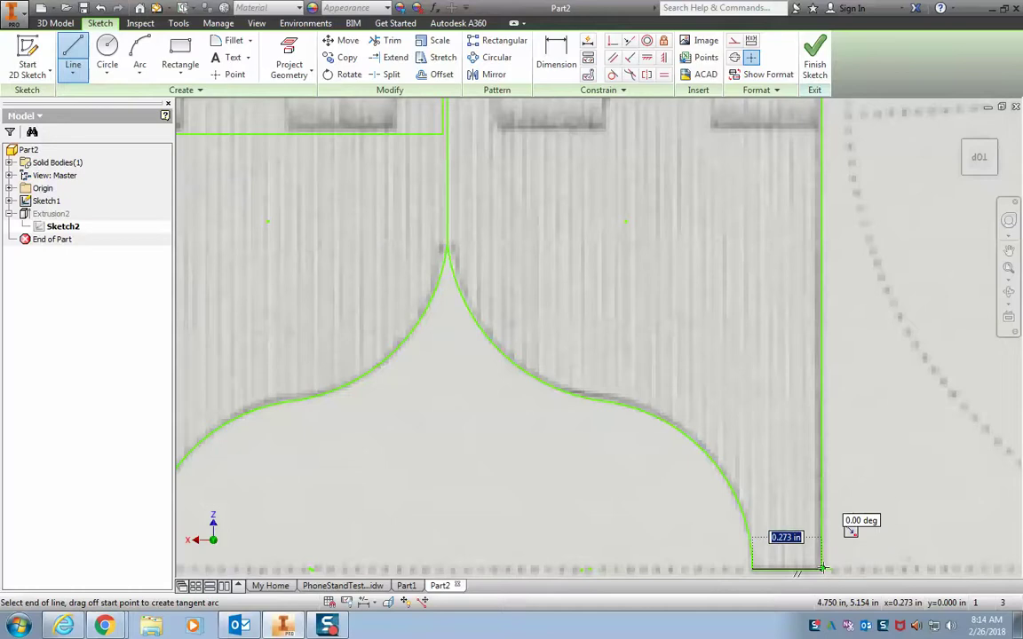
double_click(821, 569)
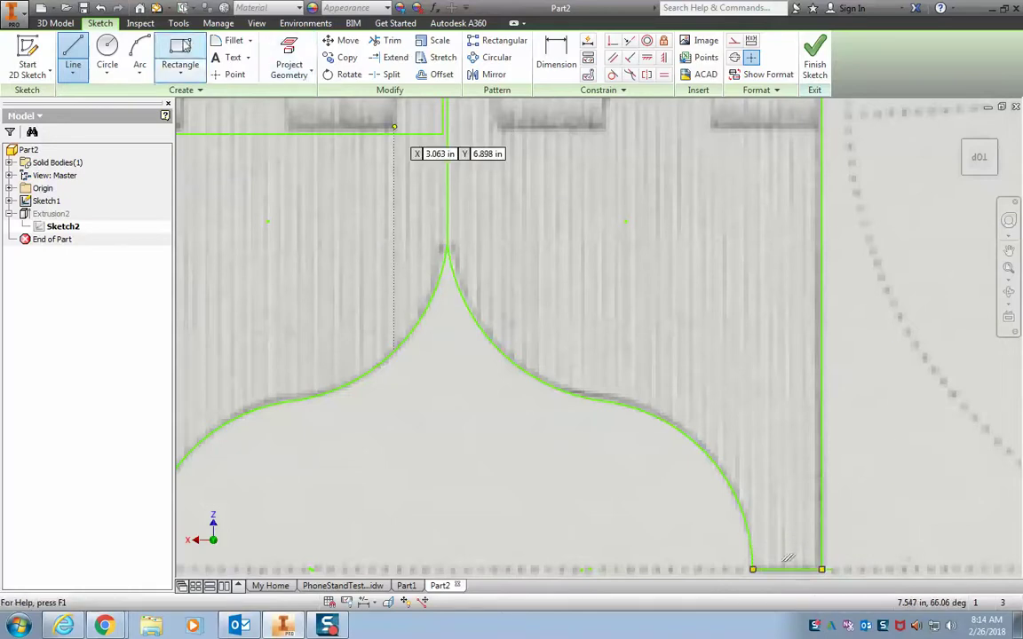
Trim away the vertical centre line between the top notch and the opening's peak, and finish the sketch
click(389, 42)
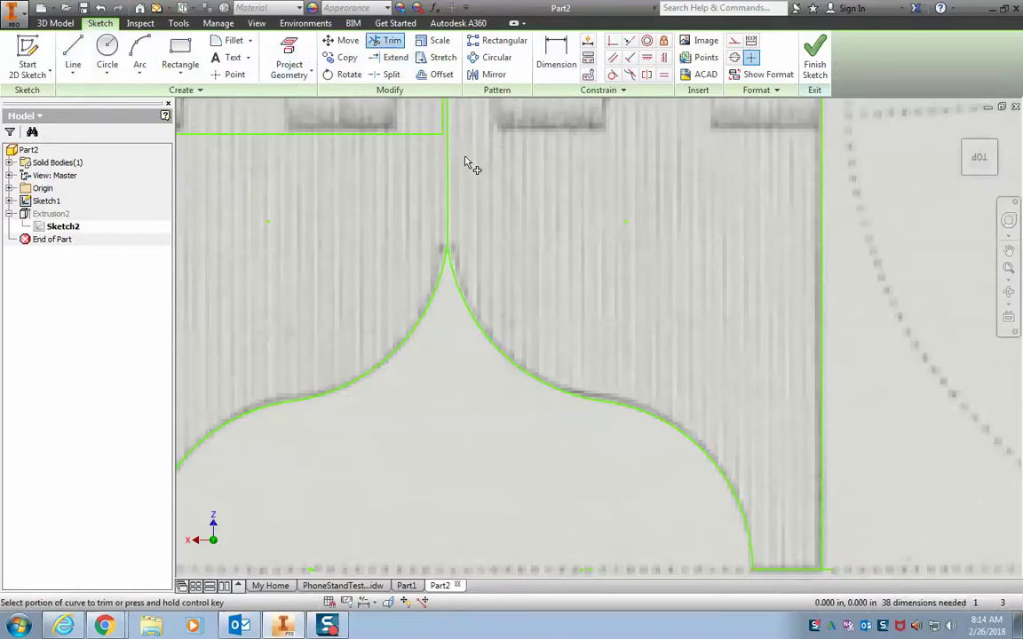
scroll(477, 187, up, 2)
middle_drag(539, 216, 560, 459)
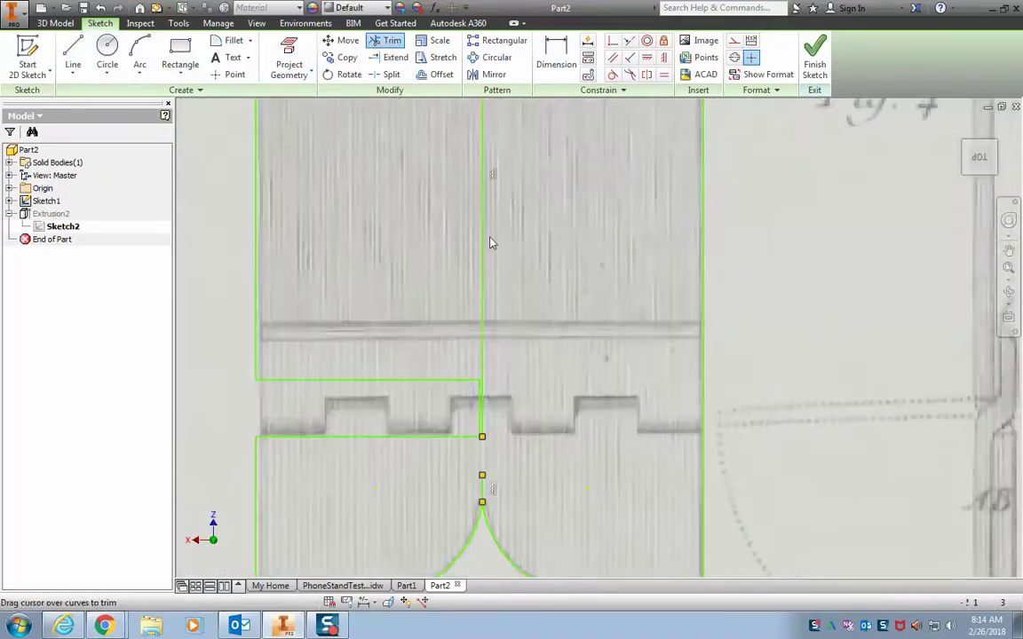
middle_drag(567, 235, 561, 360)
click(816, 53)
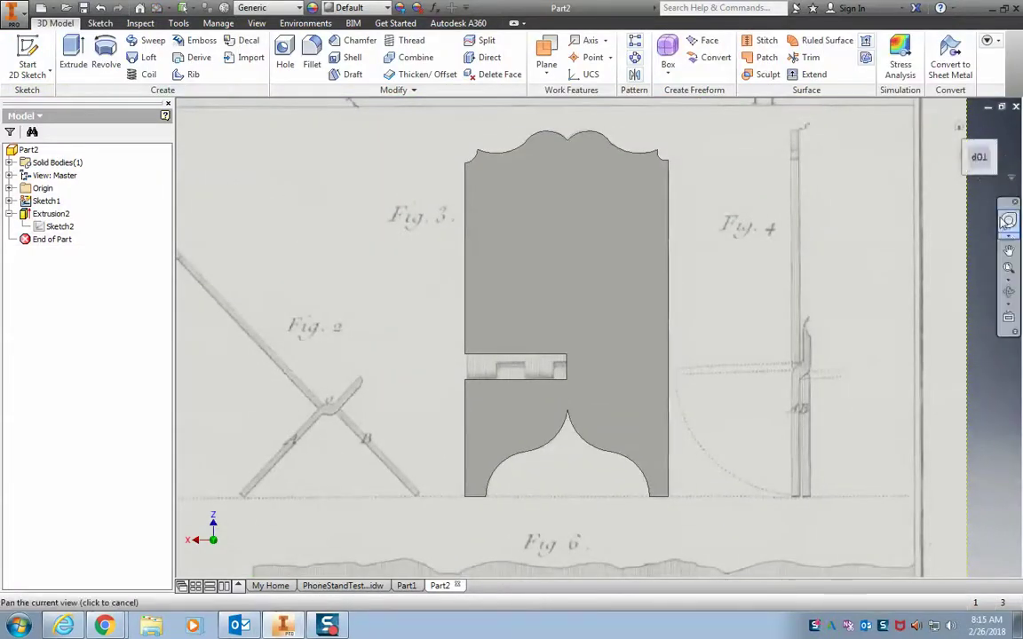
Roll the part history back by moving End of Part above Extrusion2
click(1009, 291)
drag(607, 404, 623, 370)
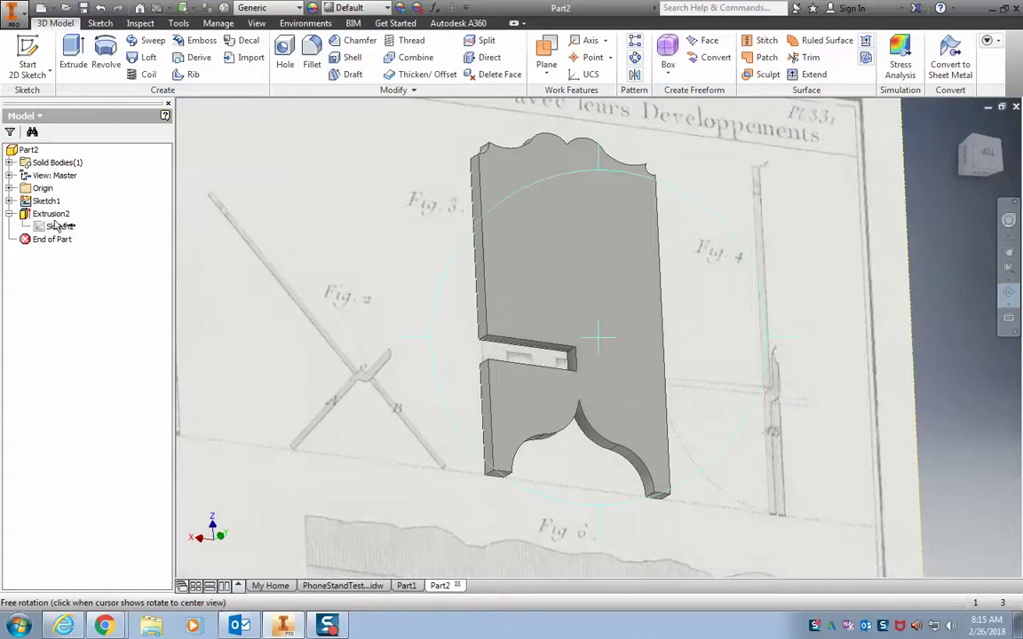
key(Escape)
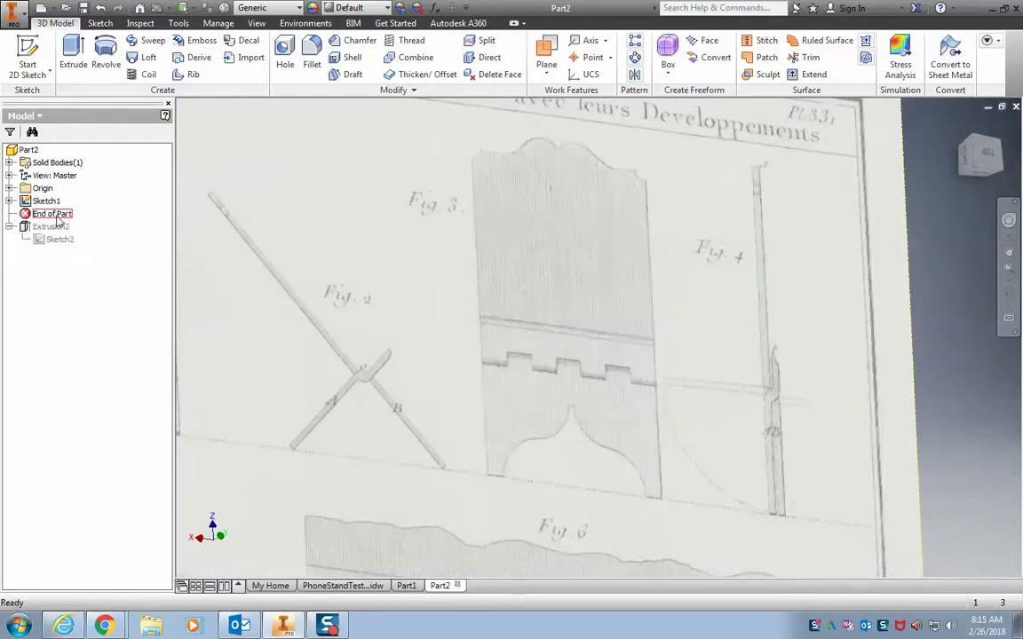